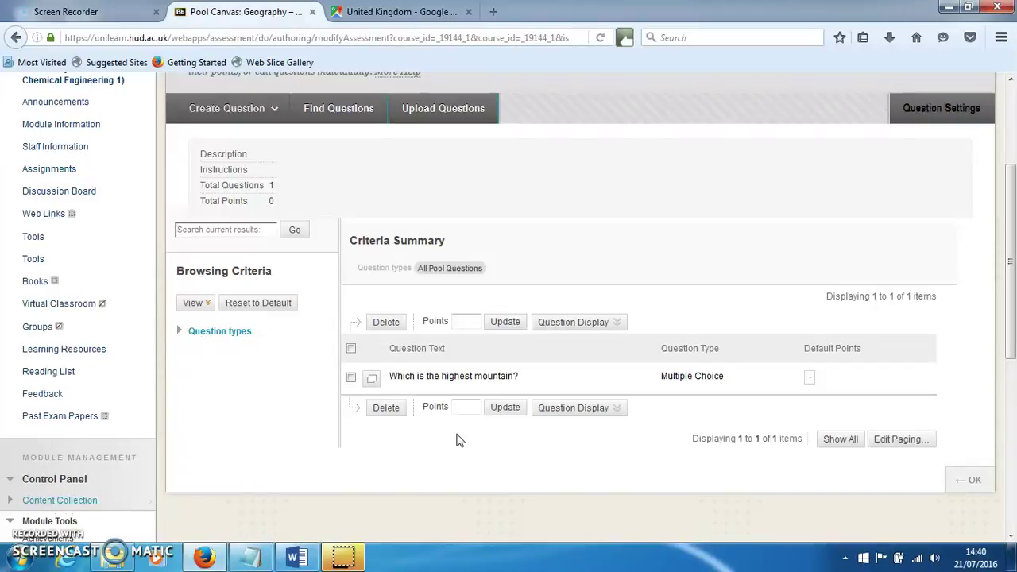
Start a new Multiple Answer question and copy the oceans question with its seven answer choices from the Unilearn questions.txt Notepad file.
click(258, 108)
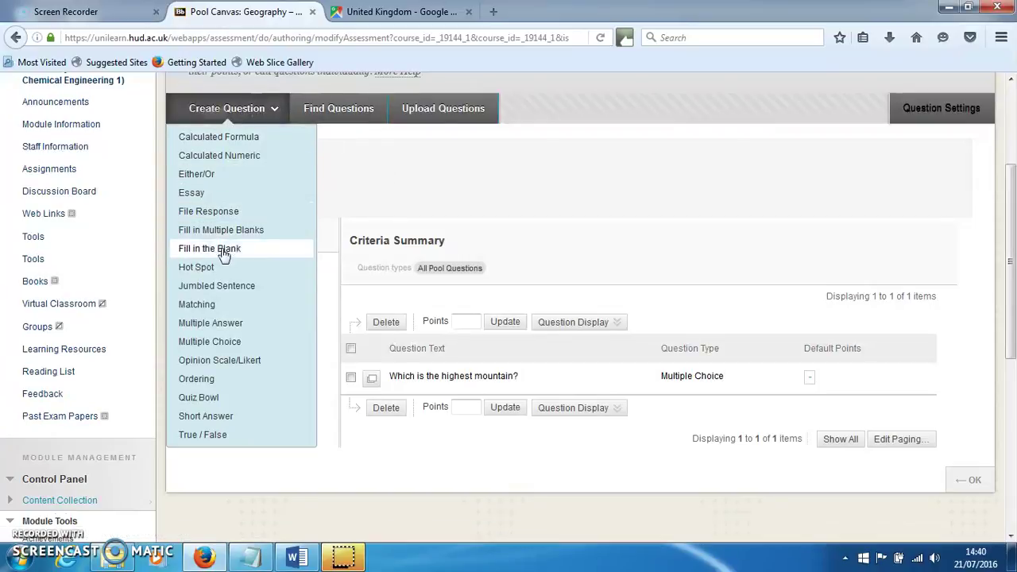
click(227, 325)
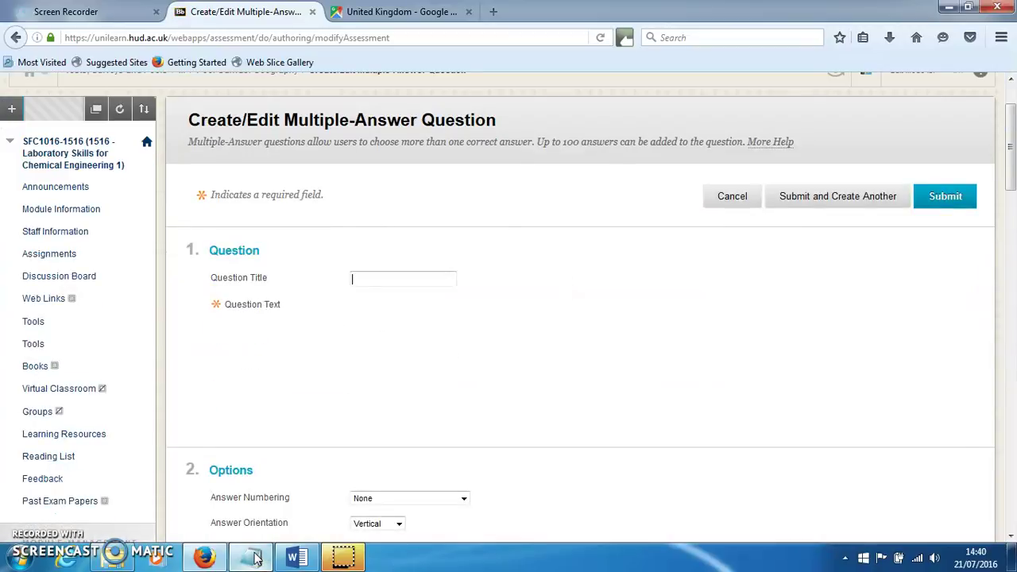
click(255, 558)
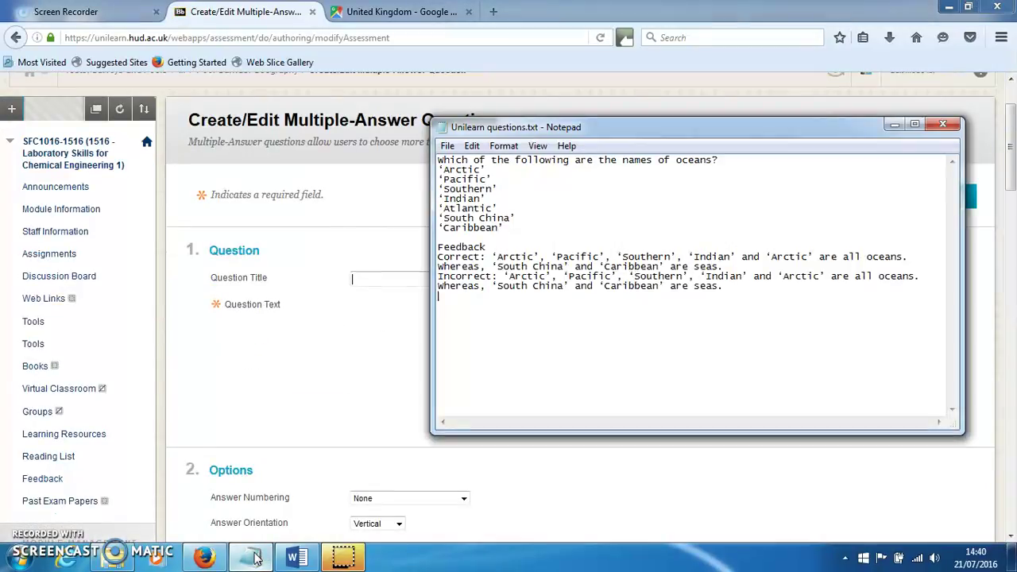
drag(535, 231, 436, 161)
key(ctrl+c)
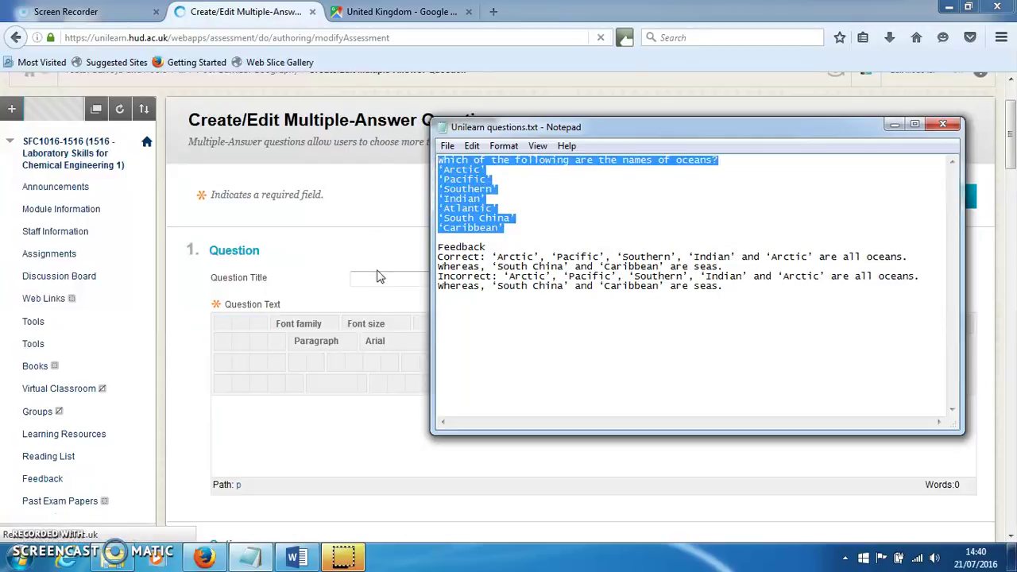
Paste the text into Question Text, copy the answer choices and delete them there, keeping only "Which of the following are the names of oceans?".
click(265, 409)
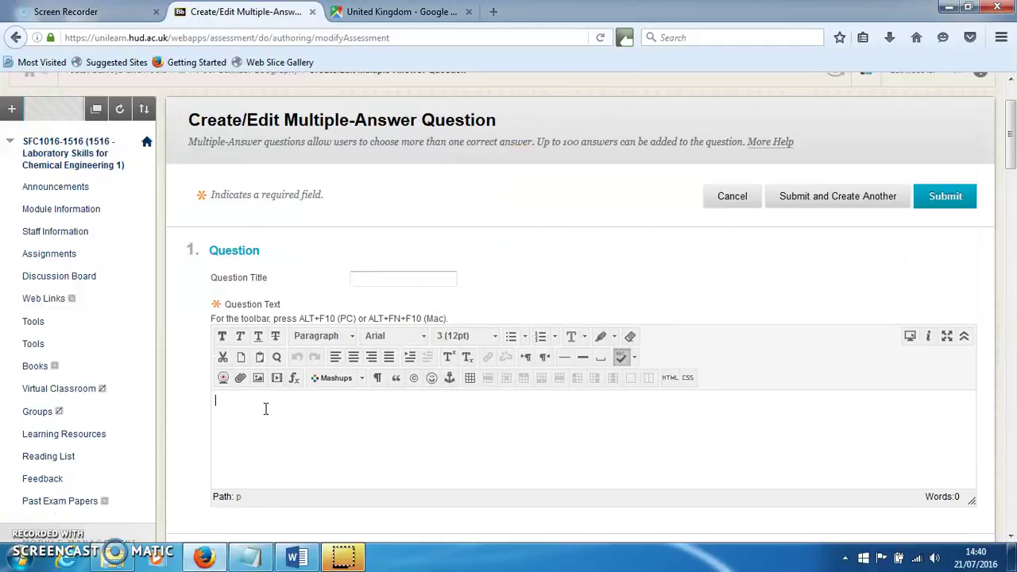
key(ctrl+v)
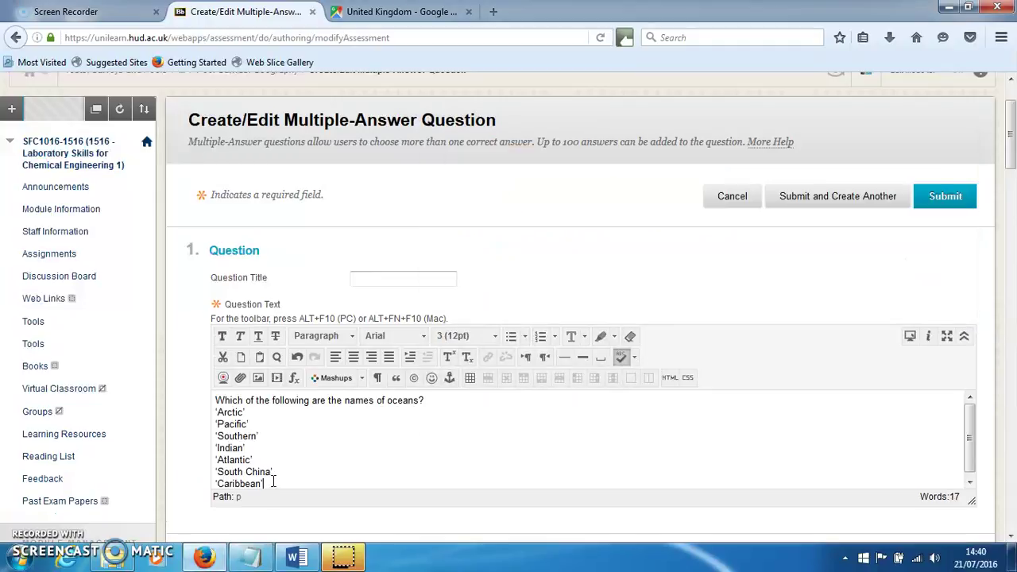
drag(274, 483, 193, 409)
key(ctrl+c)
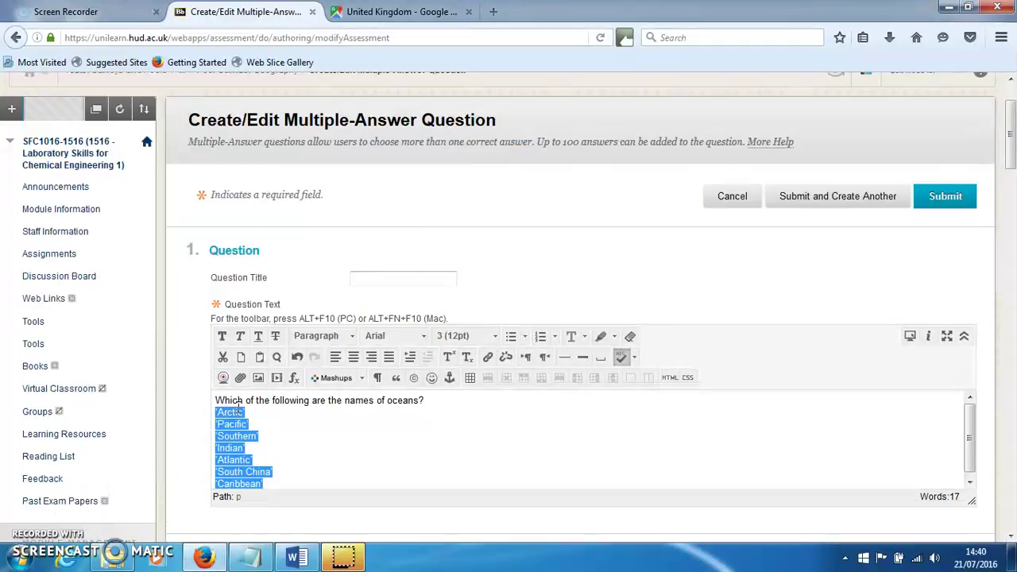
key(BackSpace)
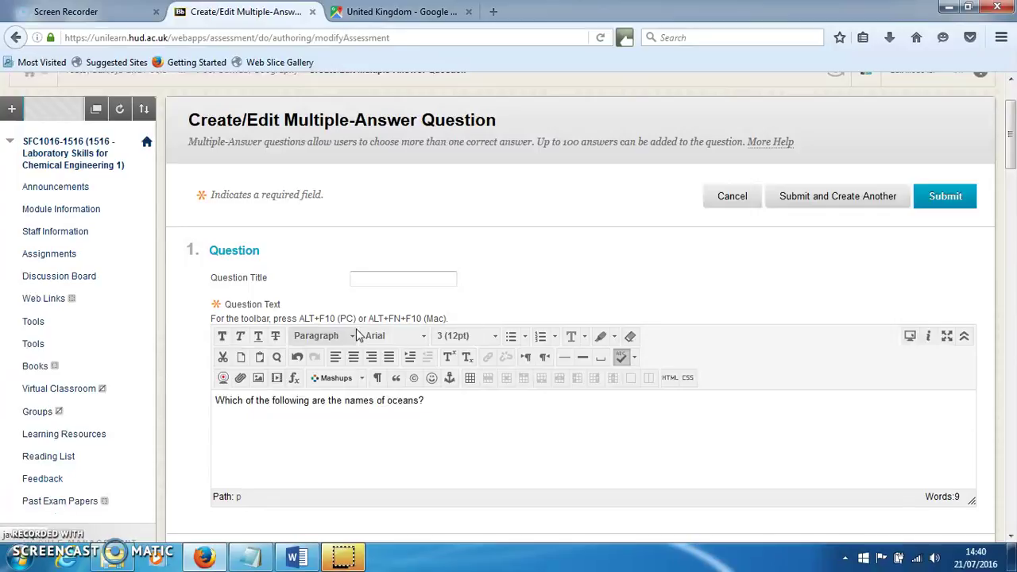
Enable Allow Partial Credit, Allow Negative Scores for Incorrect Answers and Show Answers in Random Order for the question.
scroll(368, 336, down, 5)
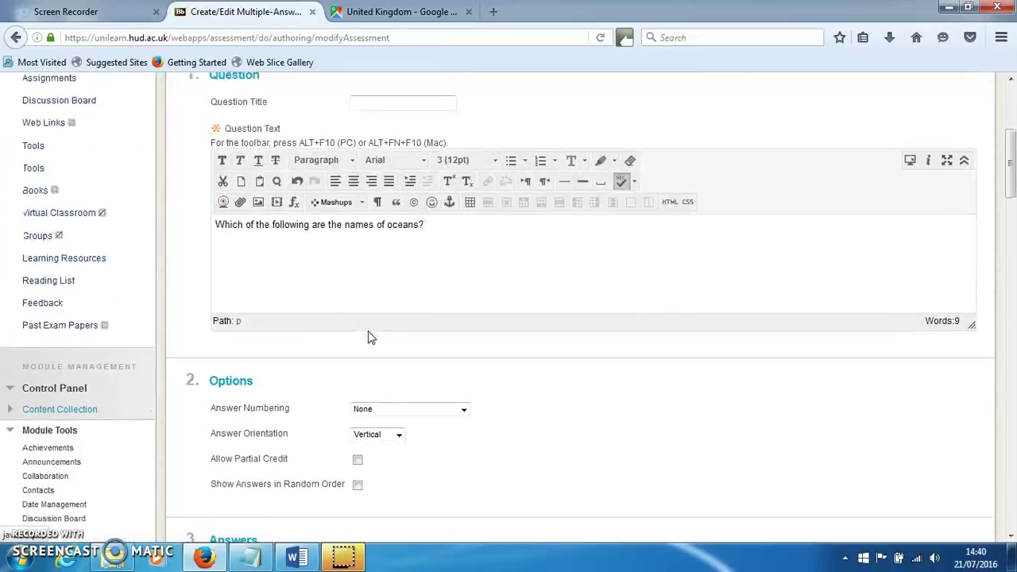
scroll(368, 336, down, 2)
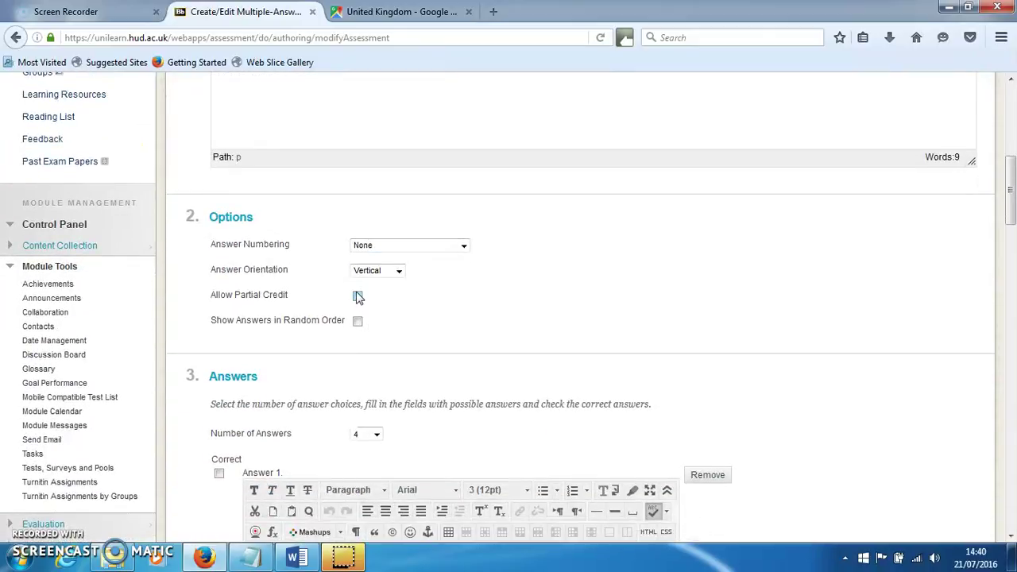
click(358, 299)
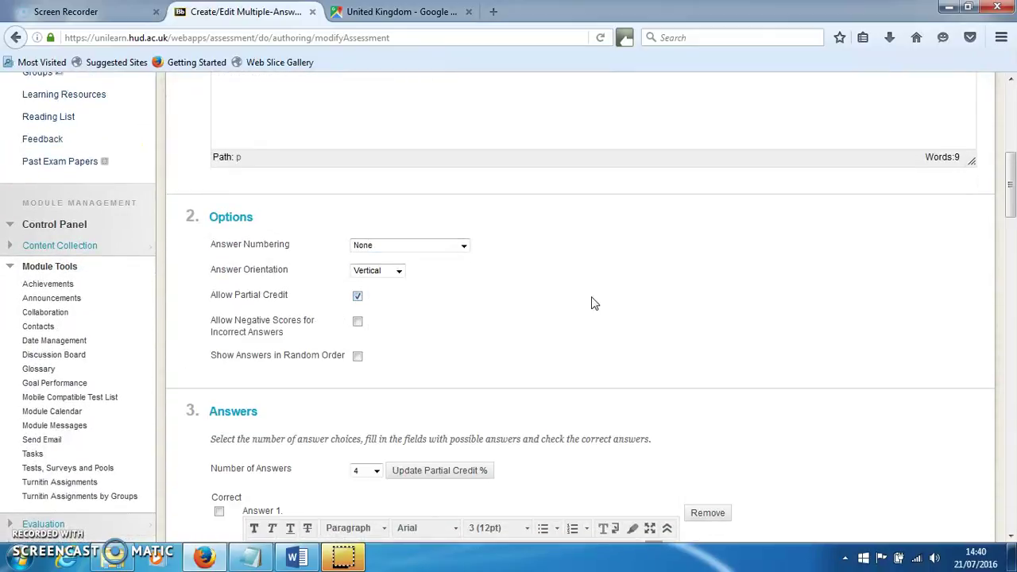
click(358, 322)
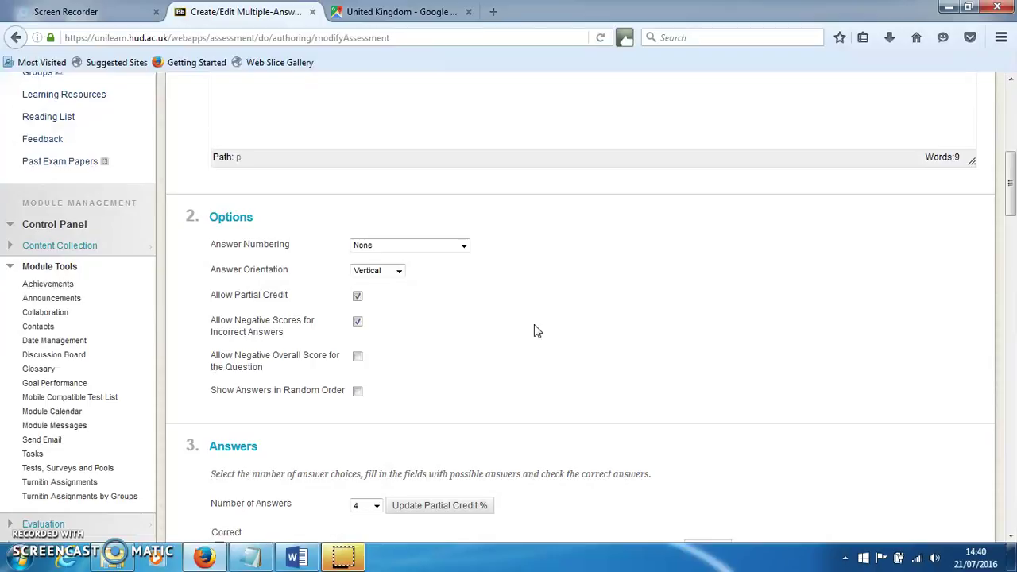
click(357, 391)
Set the Number of Answers to 7.
scroll(558, 381, down, 4)
scroll(536, 270, down, 2)
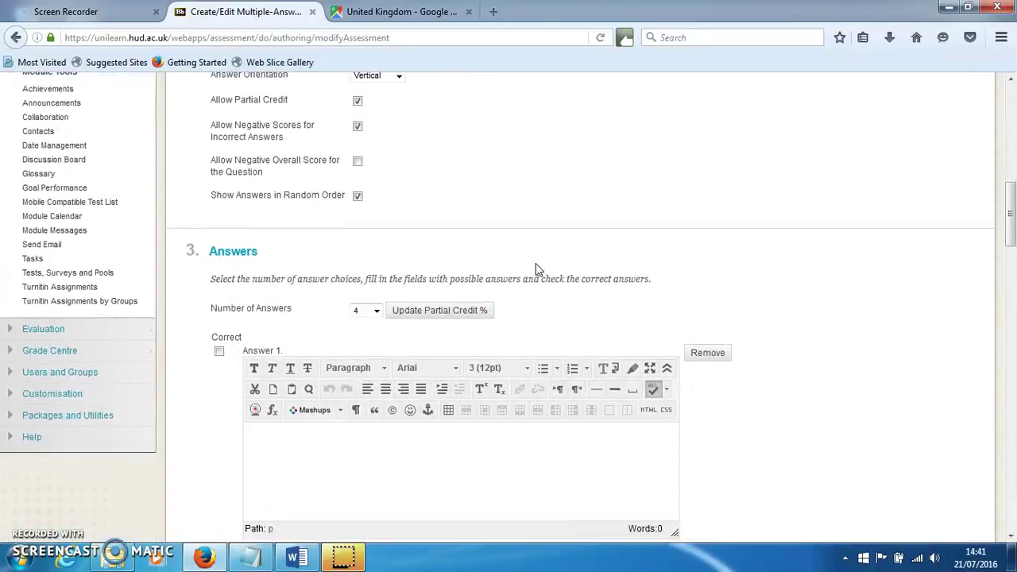
click(367, 250)
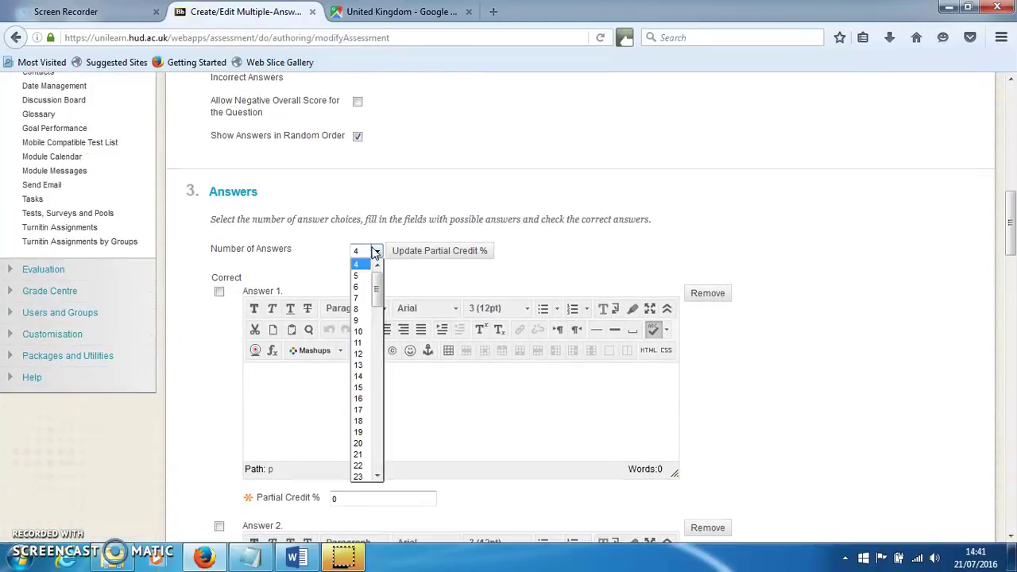
click(363, 298)
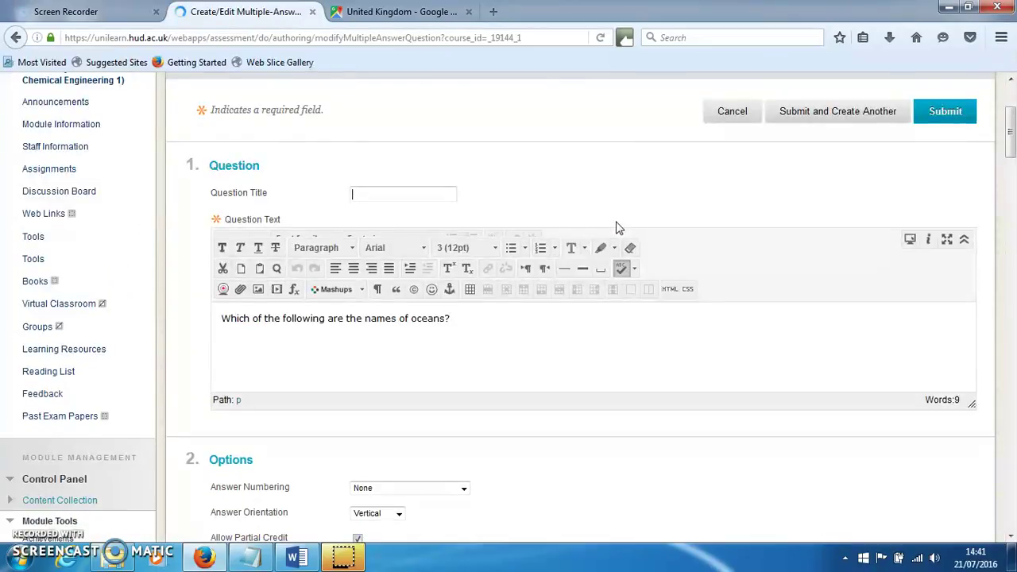
Paste the copied list into Answer 1 and cut everything after 'Arctic' for reuse in the other answers.
scroll(617, 225, down, 15)
scroll(617, 225, up, 5)
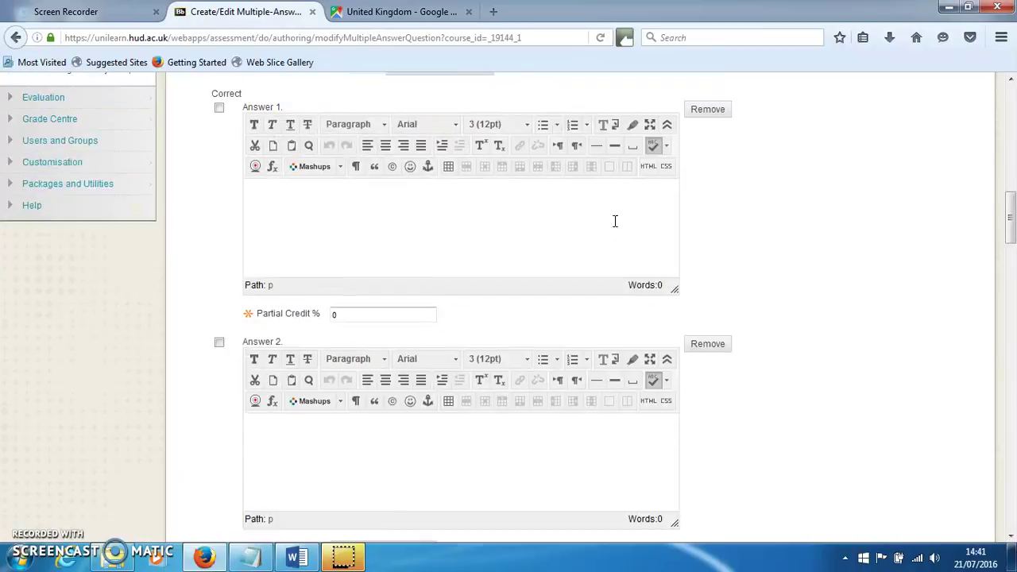
click(377, 242)
key(ctrl+v)
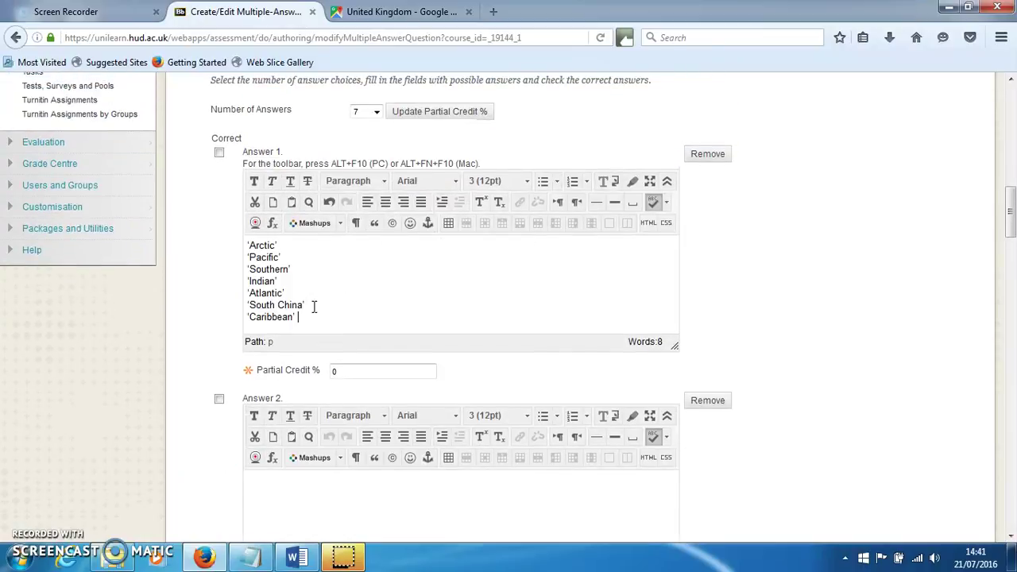
drag(306, 305, 261, 293)
click(261, 293)
drag(316, 319, 236, 262)
key(ctrl+x)
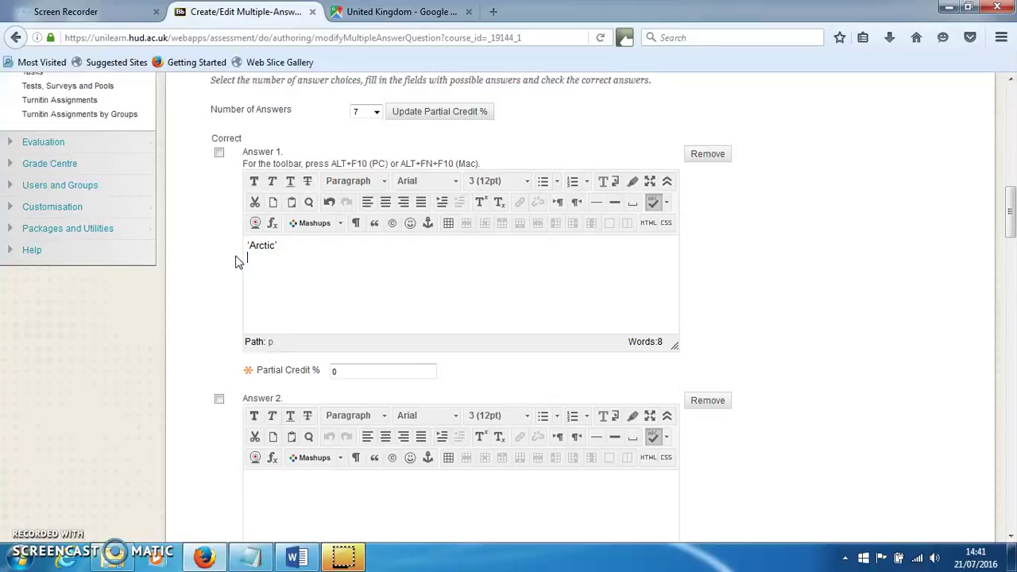
Paste the cut list into Answer 2, keeping only 'Pacific' and cutting the remaining names.
scroll(278, 287, down, 2)
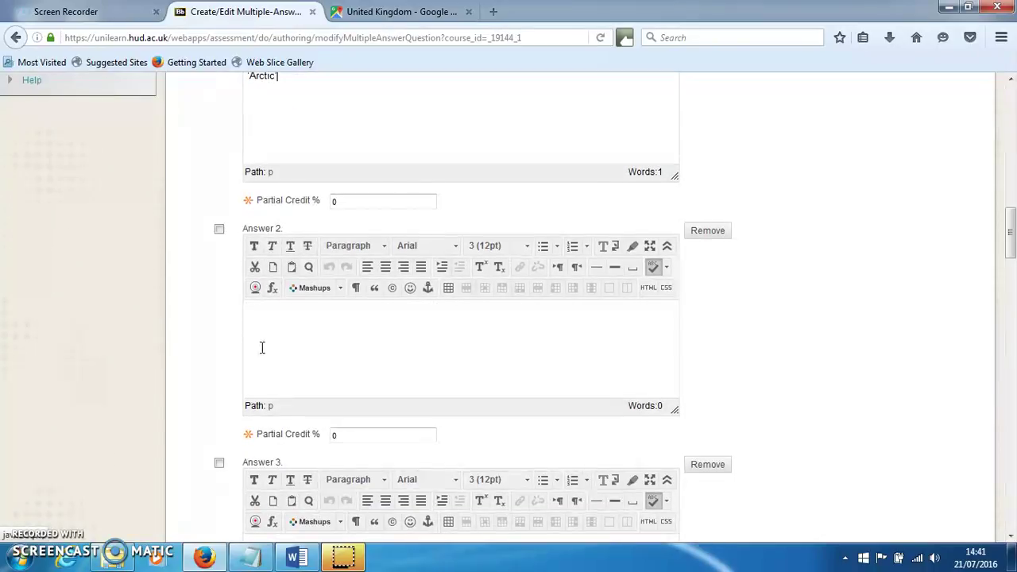
click(263, 345)
key(ctrl+v)
drag(325, 386, 224, 340)
key(ctrl+x)
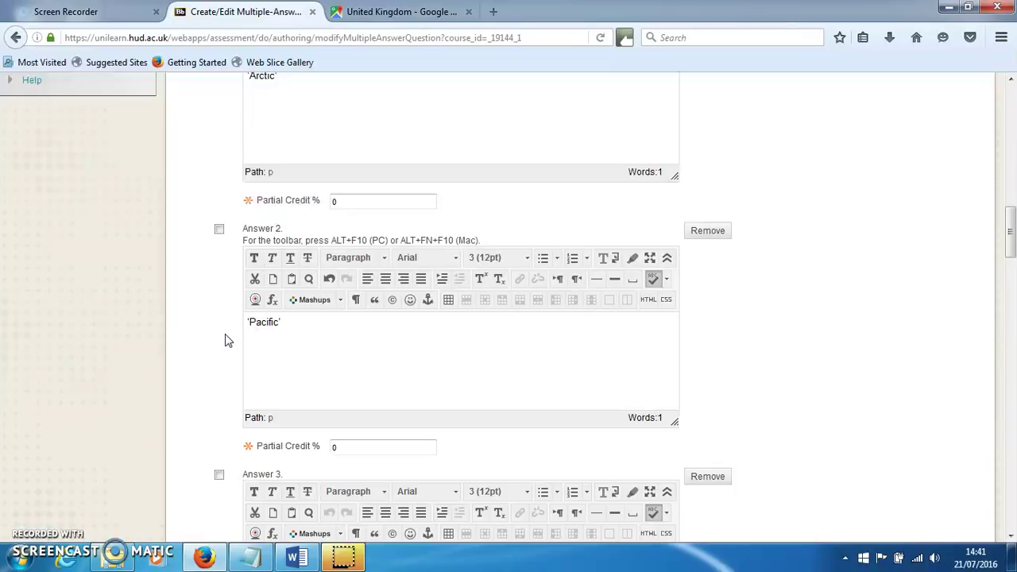
Fill Answer 3 with 'Southern' by pasting the cut list and cutting the names that follow it.
scroll(225, 340, down, 5)
click(275, 240)
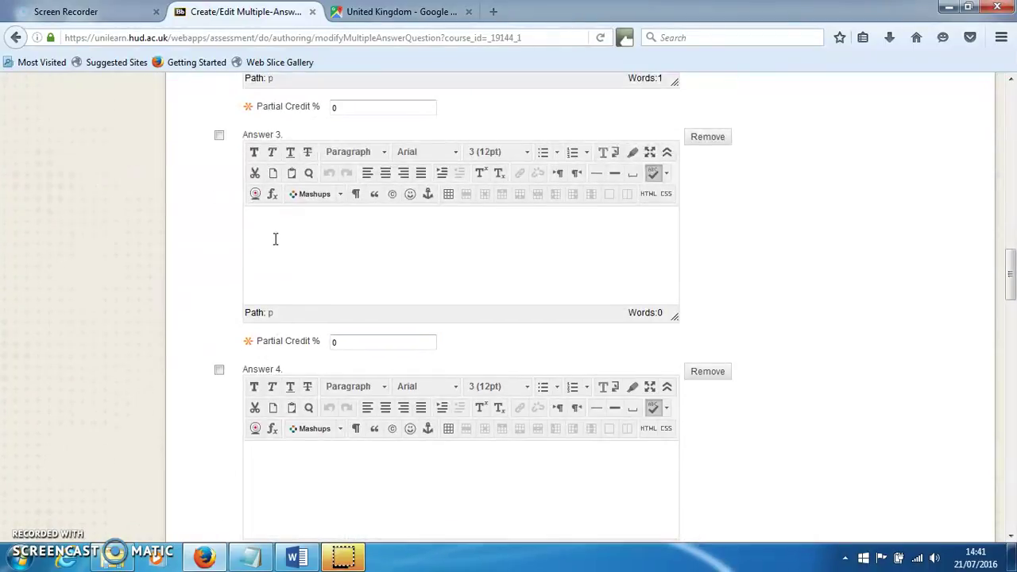
key(ctrl+v)
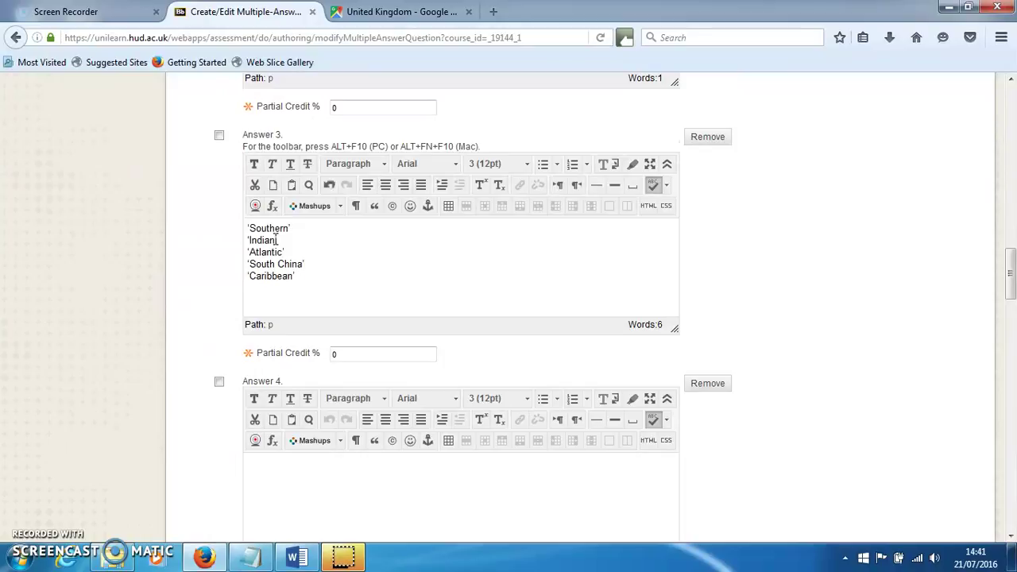
drag(298, 276, 213, 247)
key(ctrl+x)
key(BackSpace)
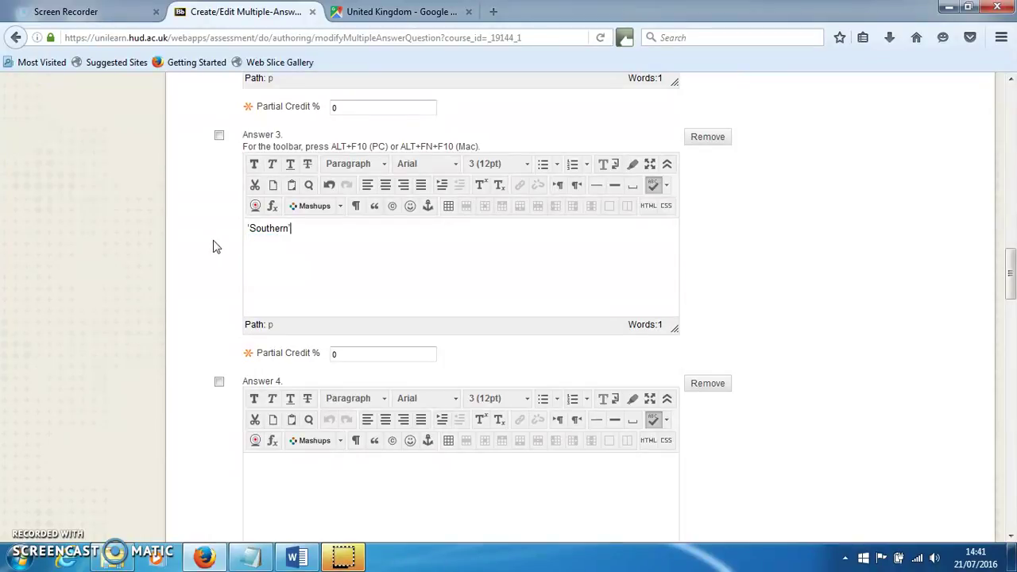
Paste the remaining names into Answer 4 and cut all of them except 'Indian'.
scroll(215, 247, down, 4)
click(278, 302)
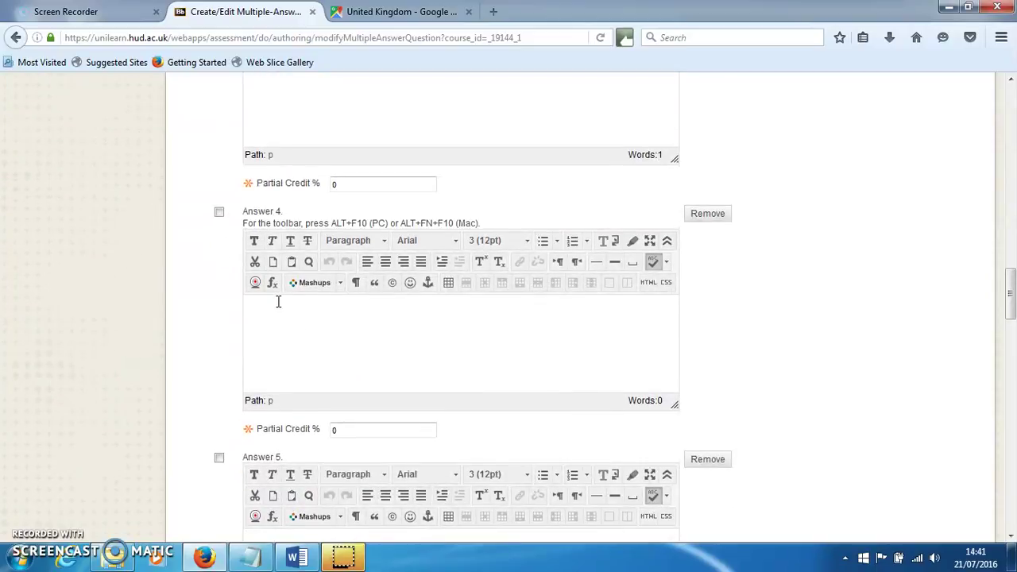
key(ctrl+v)
drag(316, 341, 240, 312)
key(BackSpace)
Fill Answer 5 with 'Atlantic' from the remaining list, cutting the two sea names below it.
scroll(255, 314, down, 2)
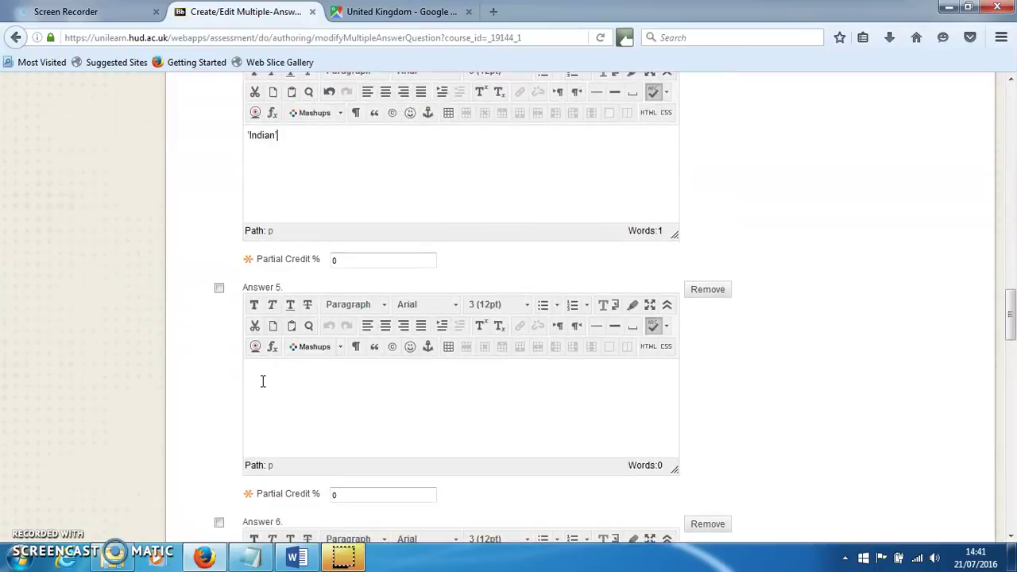
click(263, 382)
key(ctrl+v)
drag(300, 407, 228, 397)
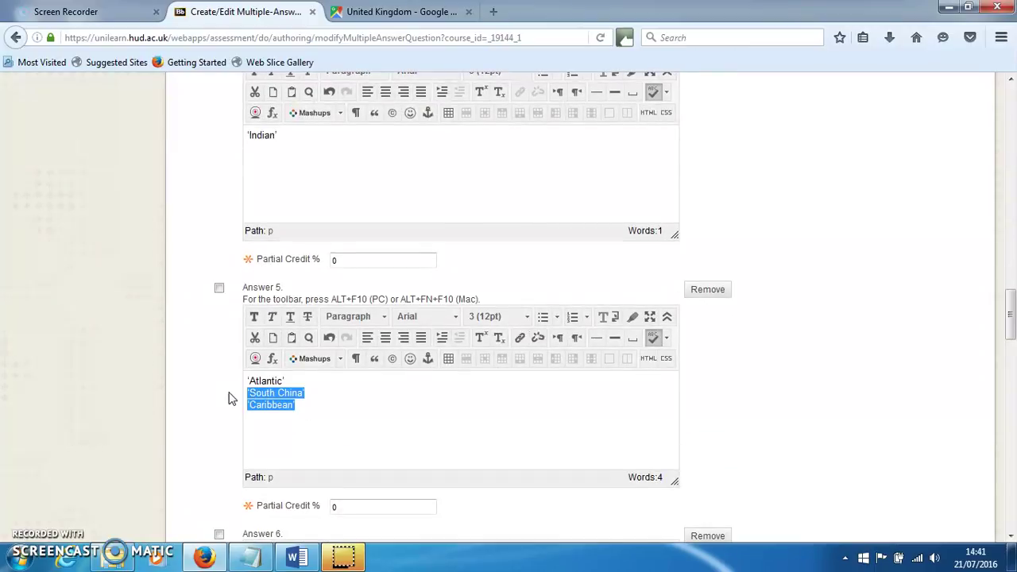
key(BackSpace)
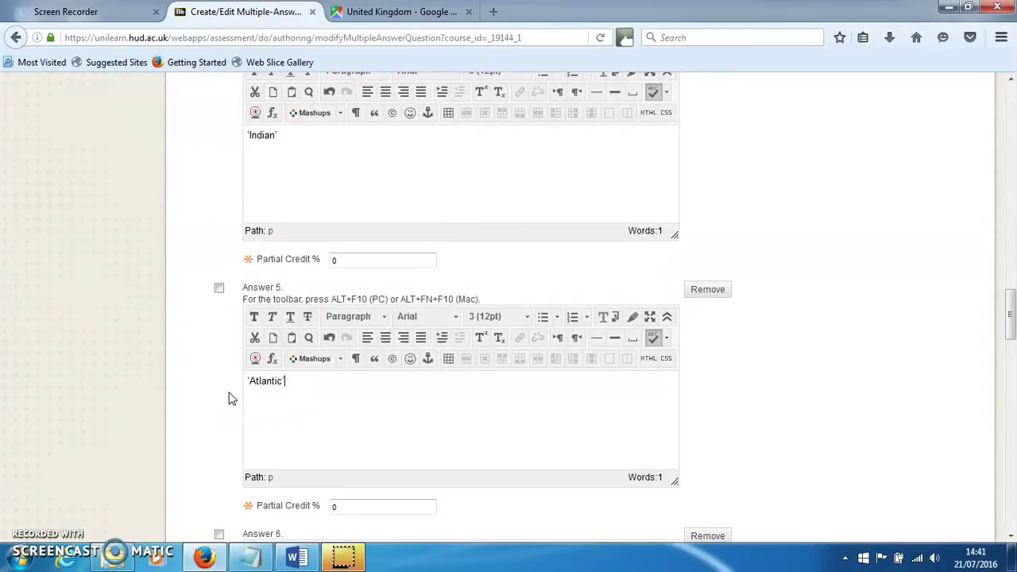
Paste the last two names into Answer 6, cutting 'Caribbean' so that only 'South China' is kept.
scroll(229, 399, down, 2)
click(269, 464)
key(ctrl+v)
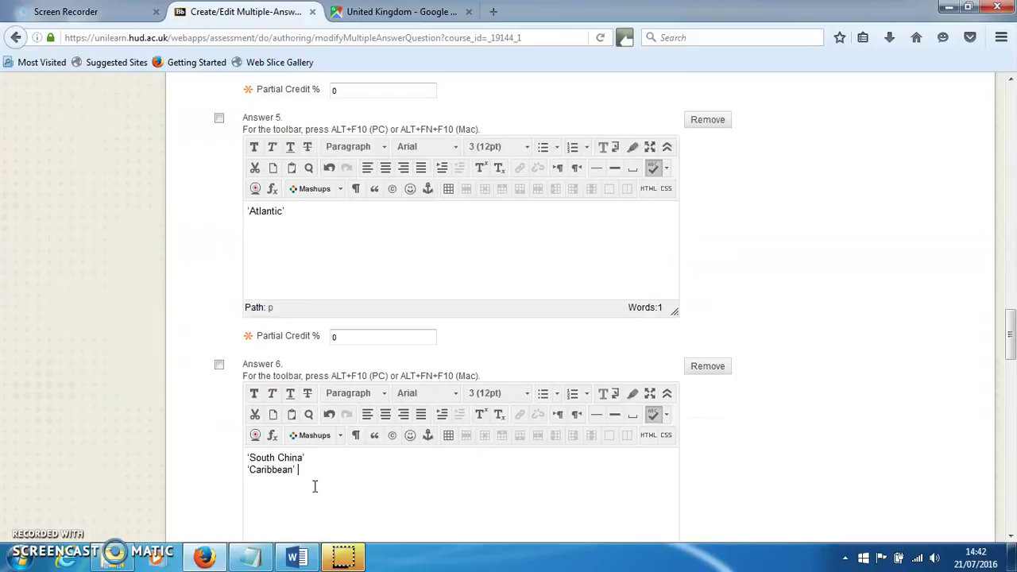
drag(312, 475, 223, 472)
key(BackSpace)
key(BackSpace)
Paste the cut name 'Caribbean' into Answer 7.
scroll(318, 373, down, 5)
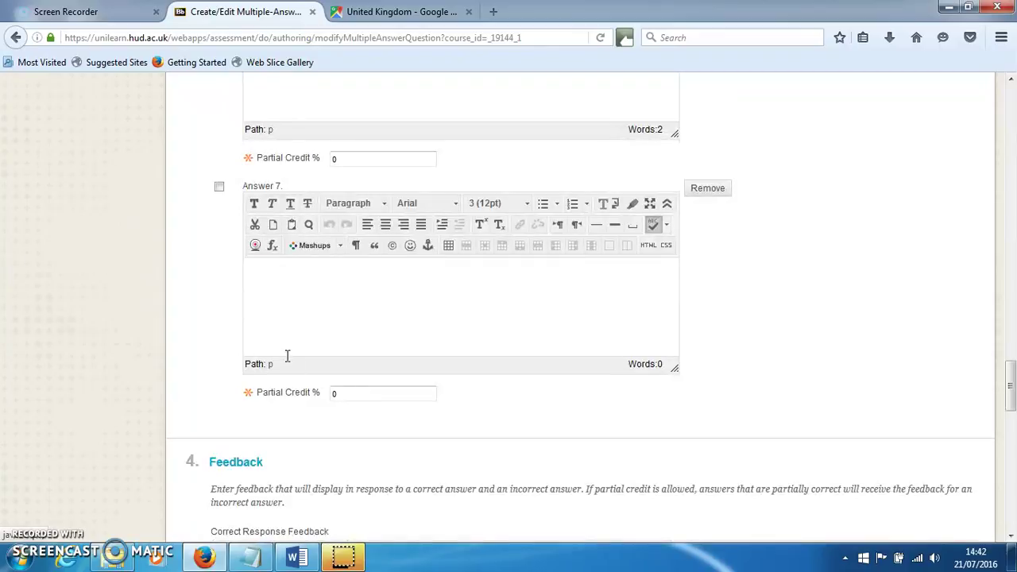
click(272, 295)
key(ctrl+v)
Mark Answers 1 to 5, the ocean names from 'Arctic' to 'Atlantic', as correct.
scroll(451, 320, up, 15)
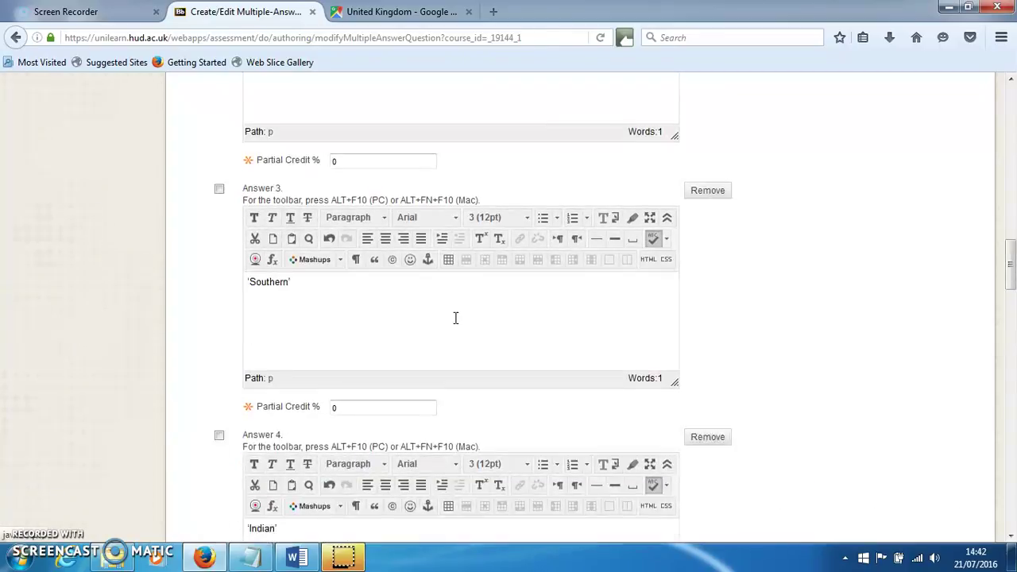
scroll(455, 319, down, 1)
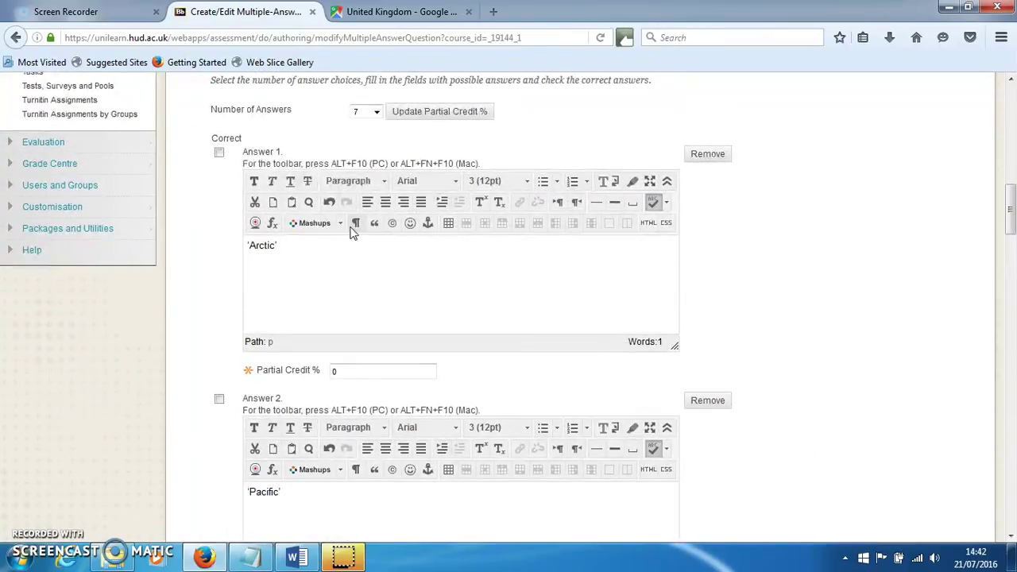
click(220, 152)
click(219, 398)
scroll(220, 413, down, 6)
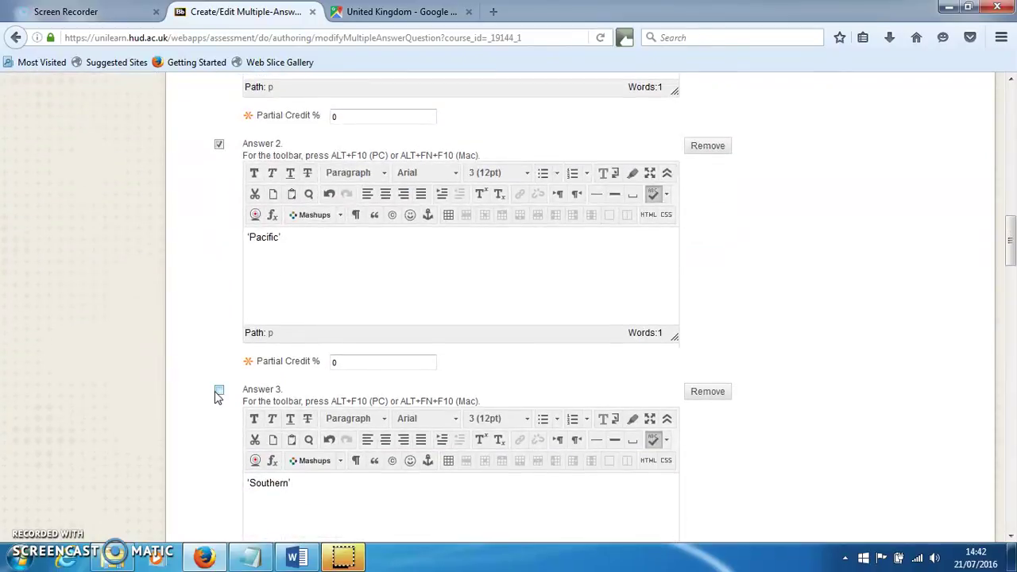
scroll(218, 396, down, 6)
click(220, 382)
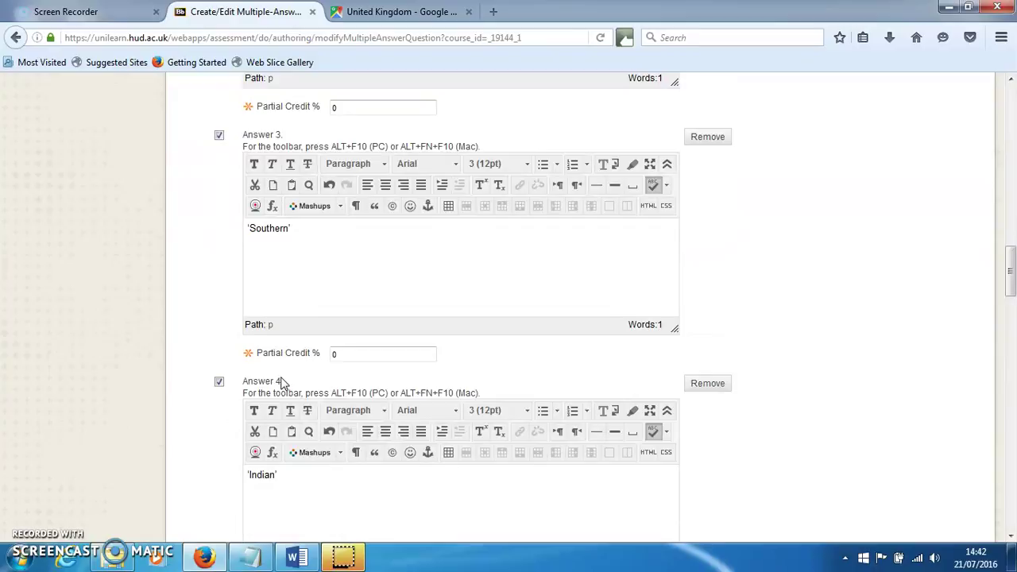
scroll(226, 382, down, 6)
click(220, 373)
Set the partial credit to 20% for Answers 1 to 3, 'Arctic', 'Pacific' and 'Southern'.
scroll(385, 373, up, 15)
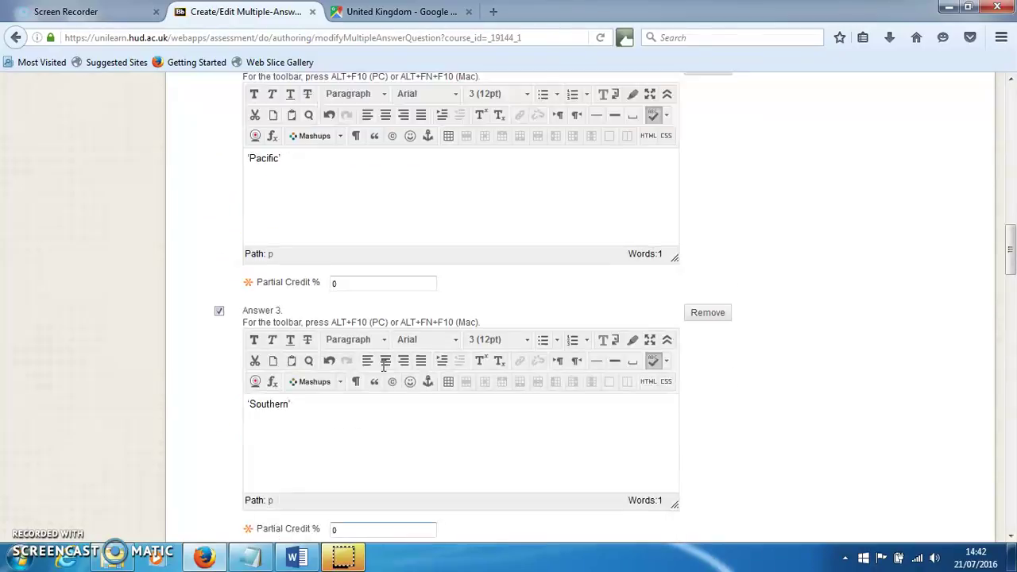
drag(350, 456, 267, 456)
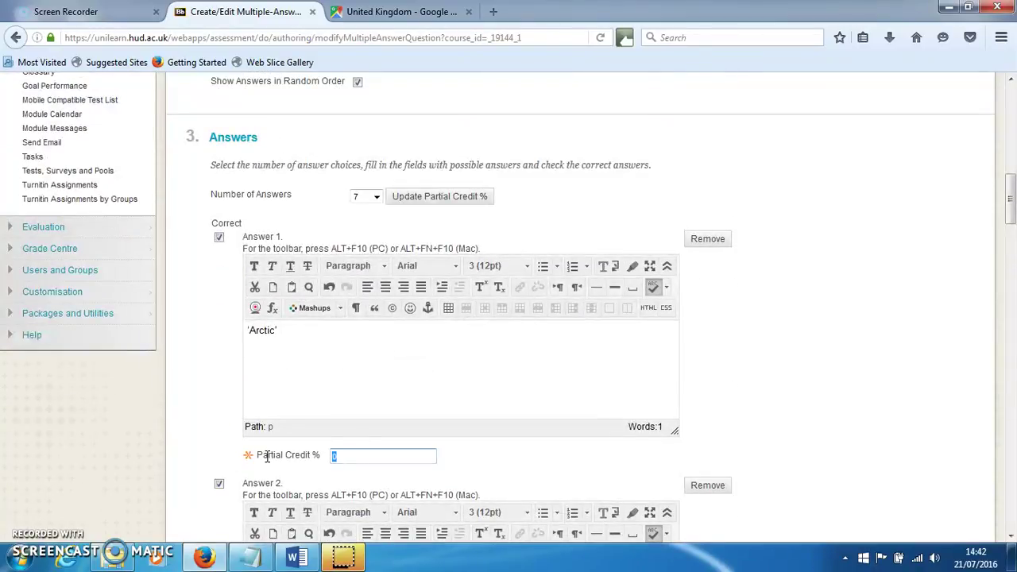
text(20)
scroll(350, 460, down, 4)
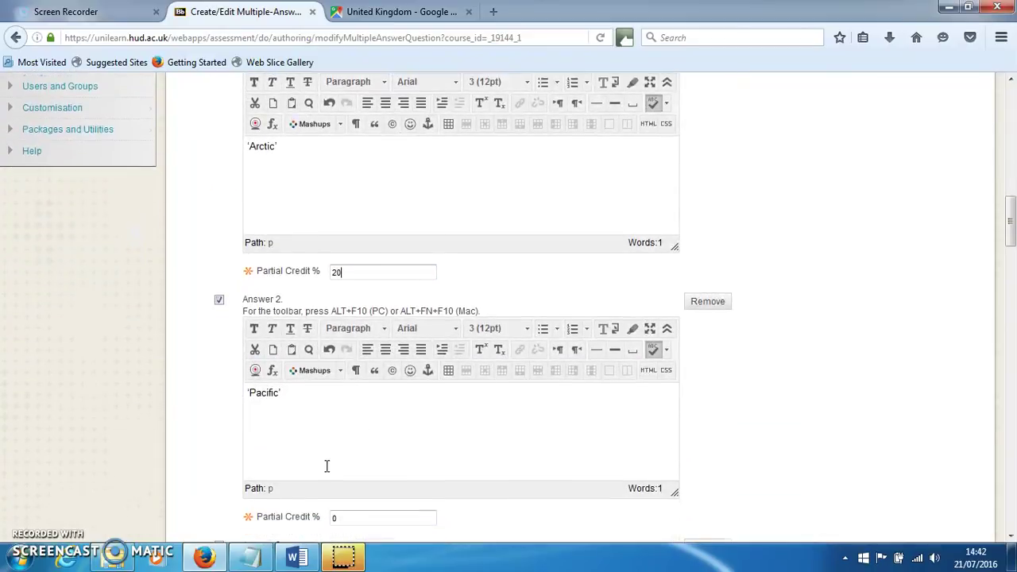
drag(344, 447, 324, 439)
text(20)
scroll(354, 451, down, 5)
text(20)
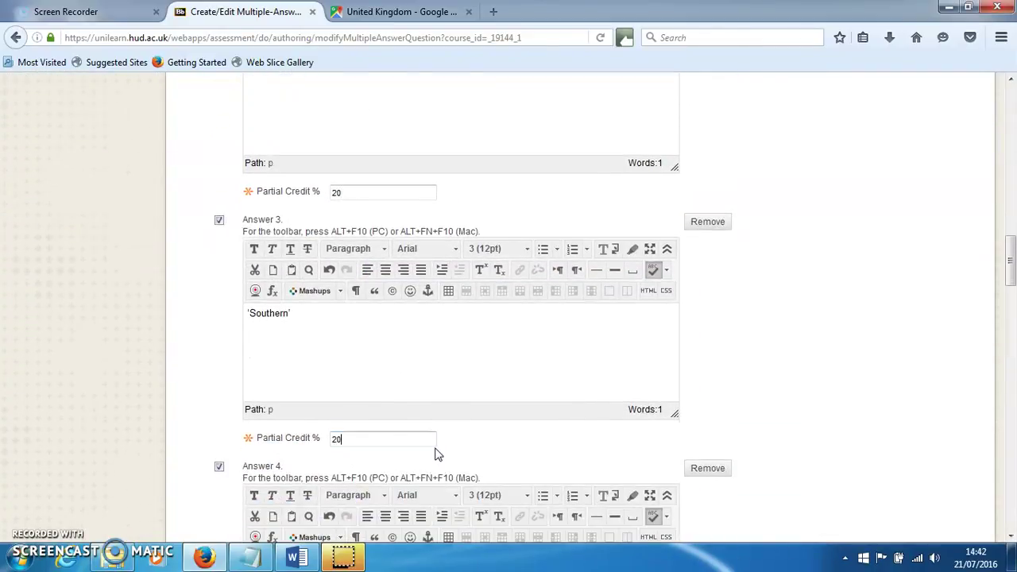
Set the partial credit to 20% for Answers 4 and 5, 'Indian' and 'Atlantic'.
scroll(438, 453, down, 5)
scroll(397, 429, down, 4)
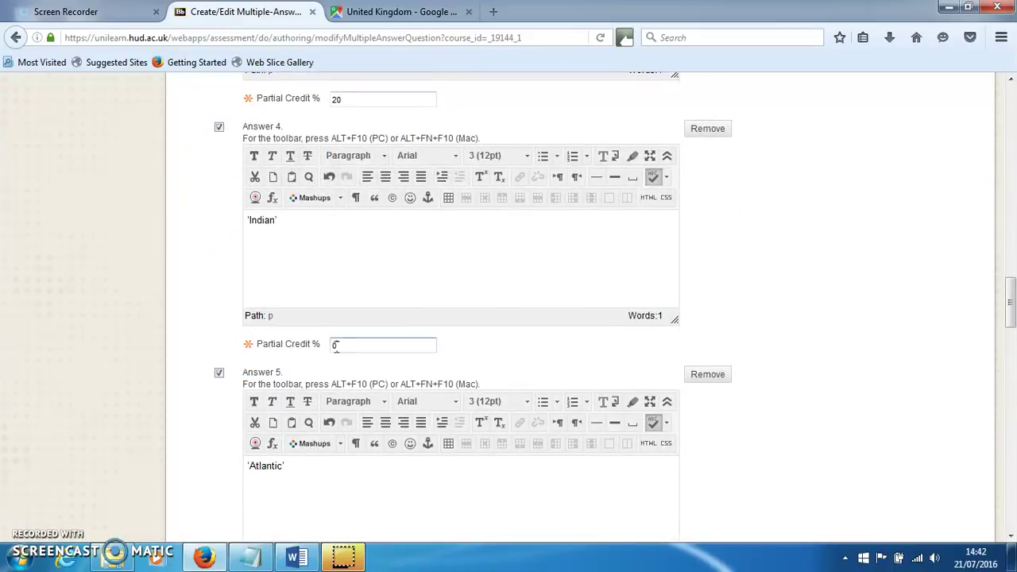
drag(335, 347, 321, 347)
text(20)
scroll(416, 344, down, 4)
drag(347, 422, 321, 416)
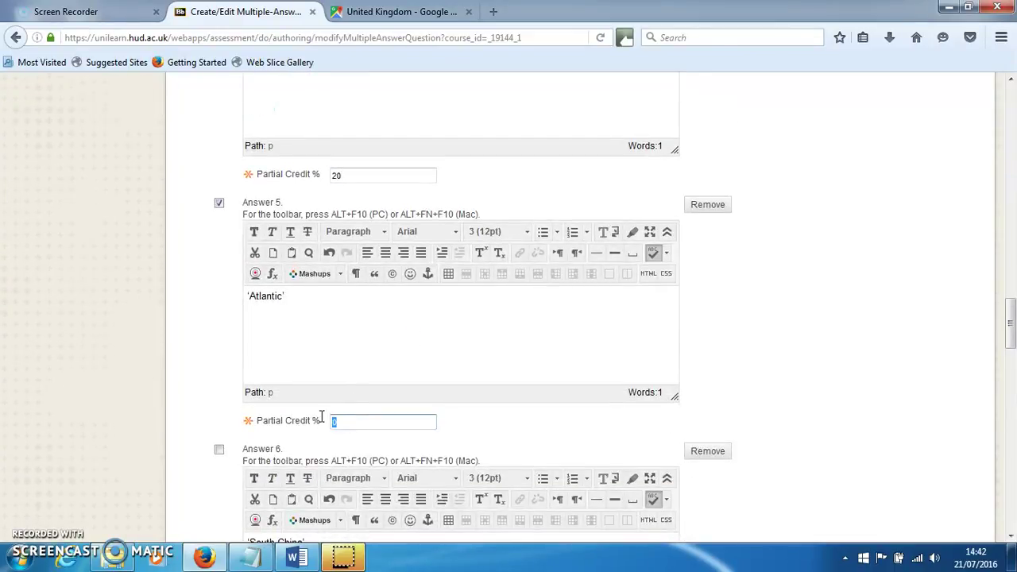
text(20)
Set the partial credit to -50% for the incorrect Answers 6 and 7, 'South China' and 'Caribbean'.
scroll(408, 370, down, 3)
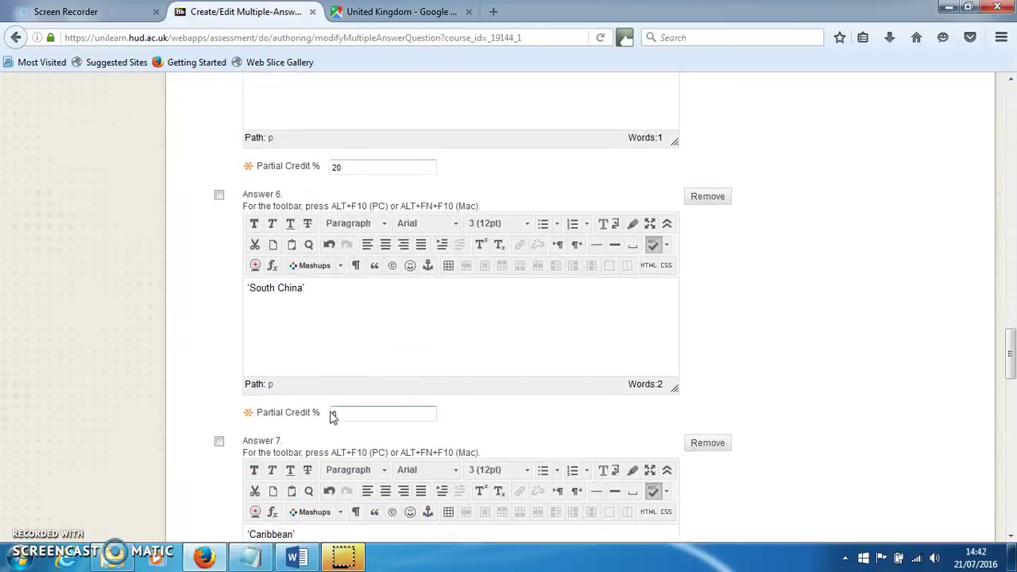
double_click(334, 414)
text(-50)
scroll(205, 298, down, 3)
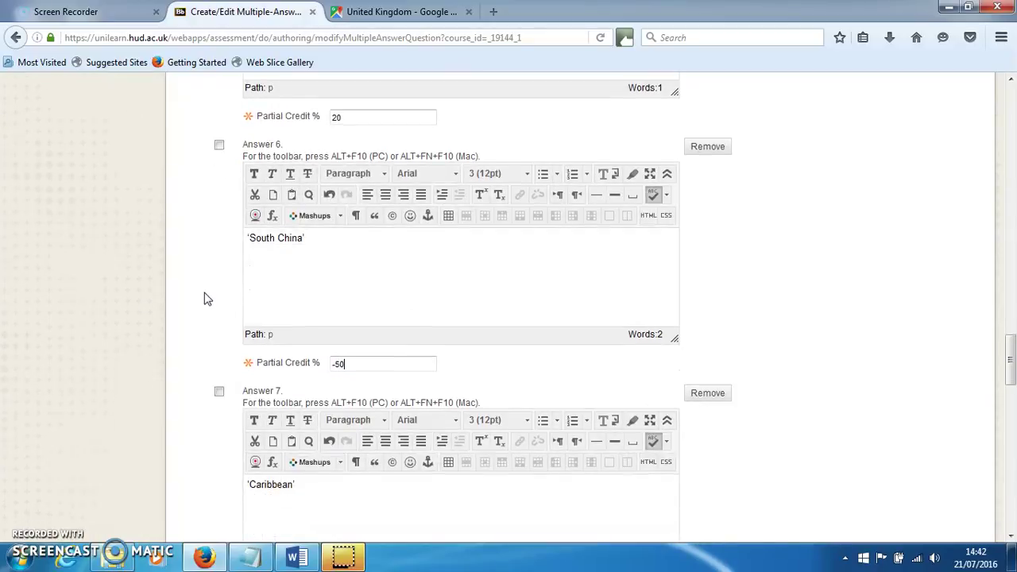
double_click(335, 490)
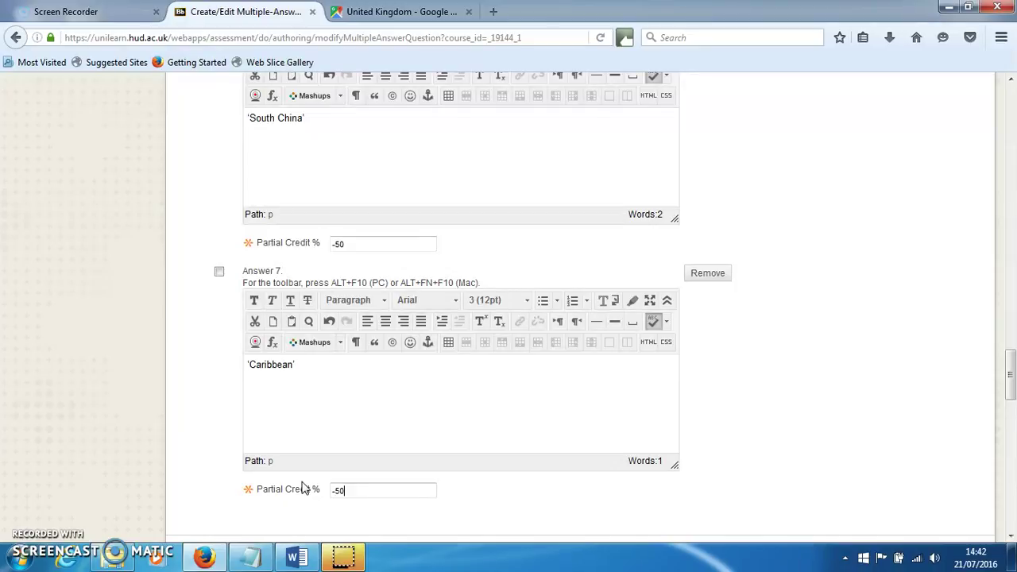
Switch to Unilearn questions.txt in Notepad and cut the correct and incorrect feedback texts below the Feedback heading.
scroll(450, 347, down, 3)
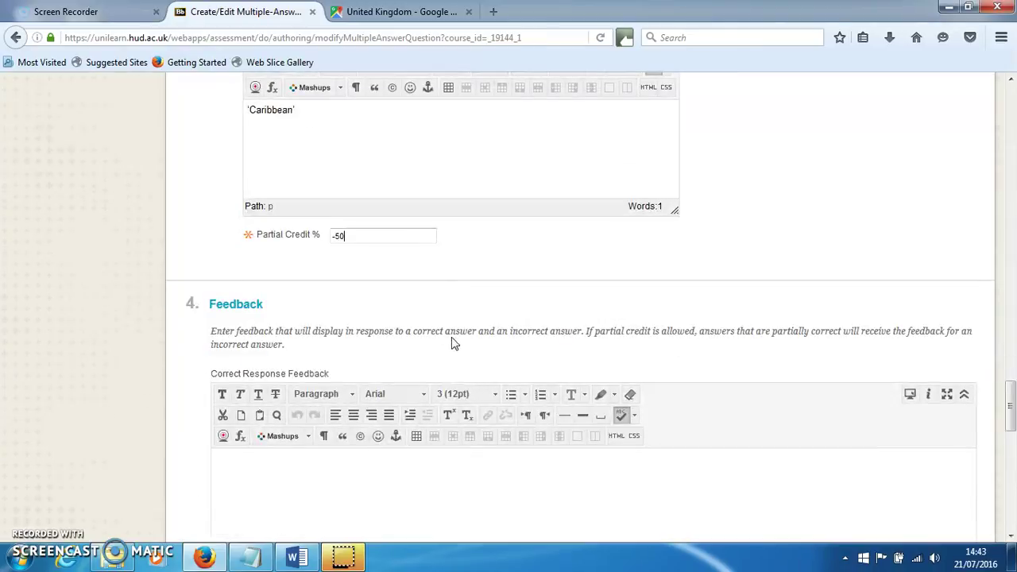
scroll(455, 328, down, 3)
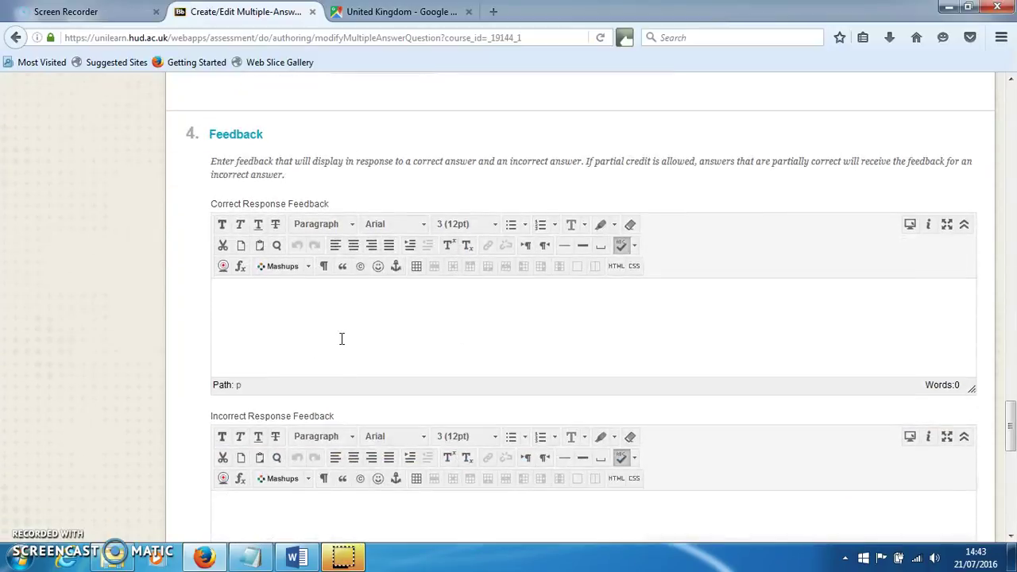
click(296, 560)
click(733, 294)
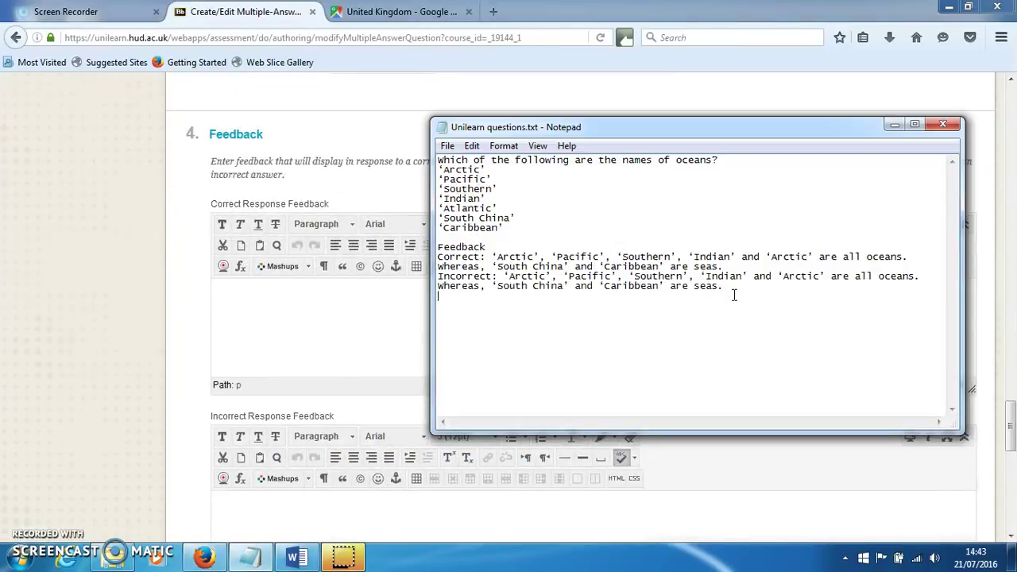
drag(737, 293, 428, 252)
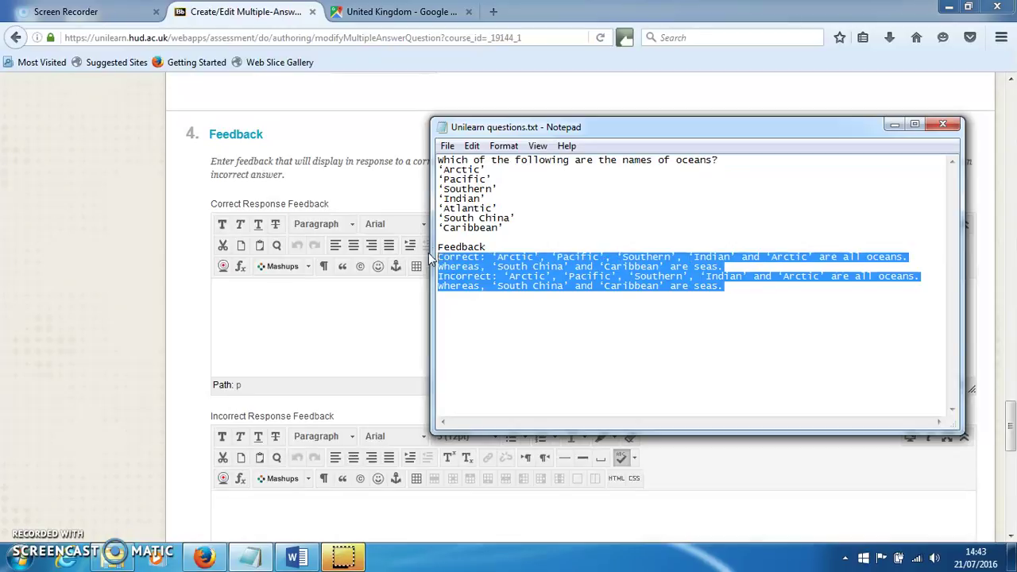
key(ctrl+x)
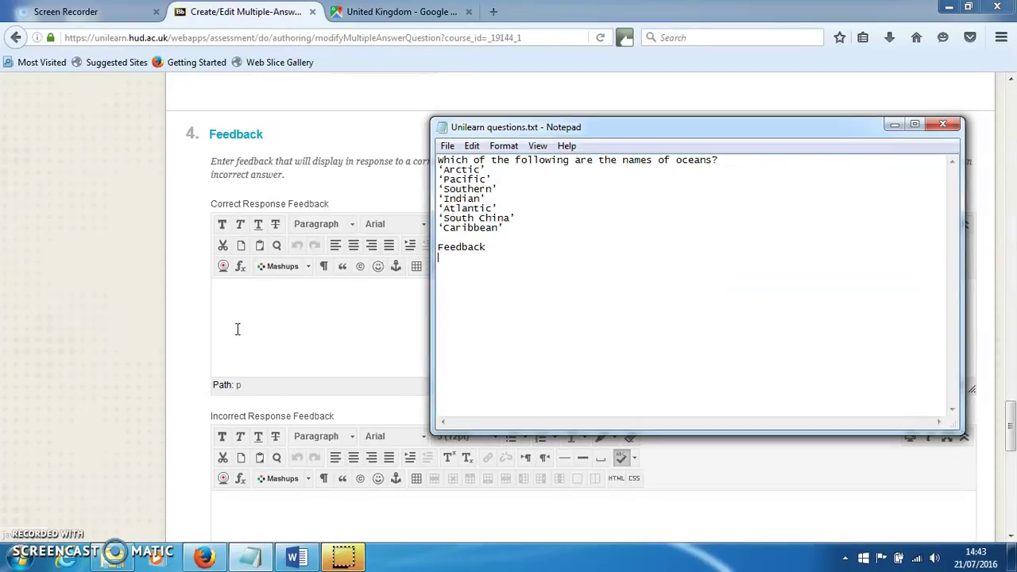
Paste the feedback texts into Correct Response Feedback and cut the part starting with 'Incorrect:' out of it.
click(236, 329)
key(ctrl+v)
drag(433, 337, 200, 331)
key(ctrl+x)
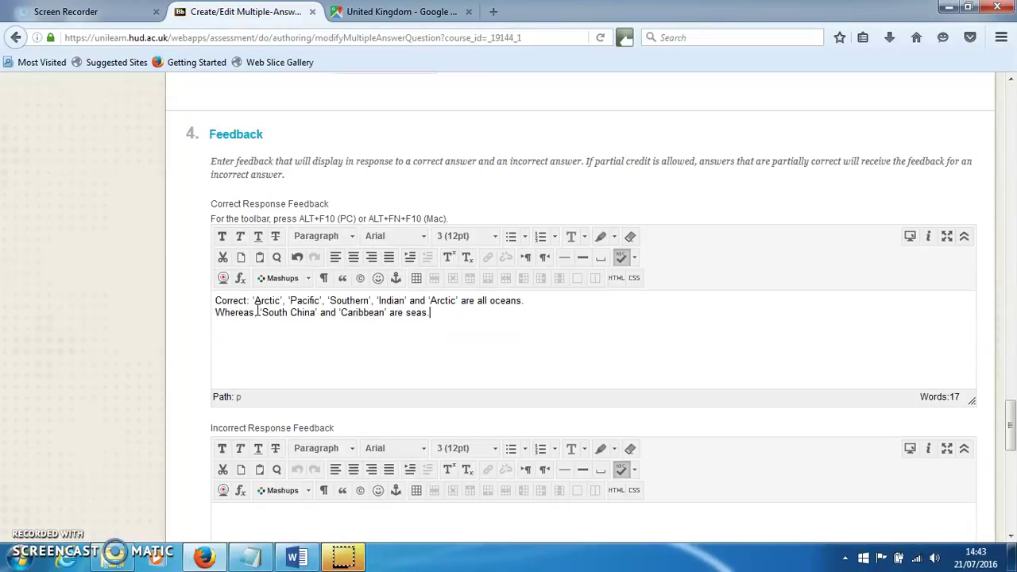
Paste the cut text starting with 'Incorrect:' into Incorrect Response Feedback.
scroll(258, 314, down, 2)
click(262, 433)
key(ctrl+v)
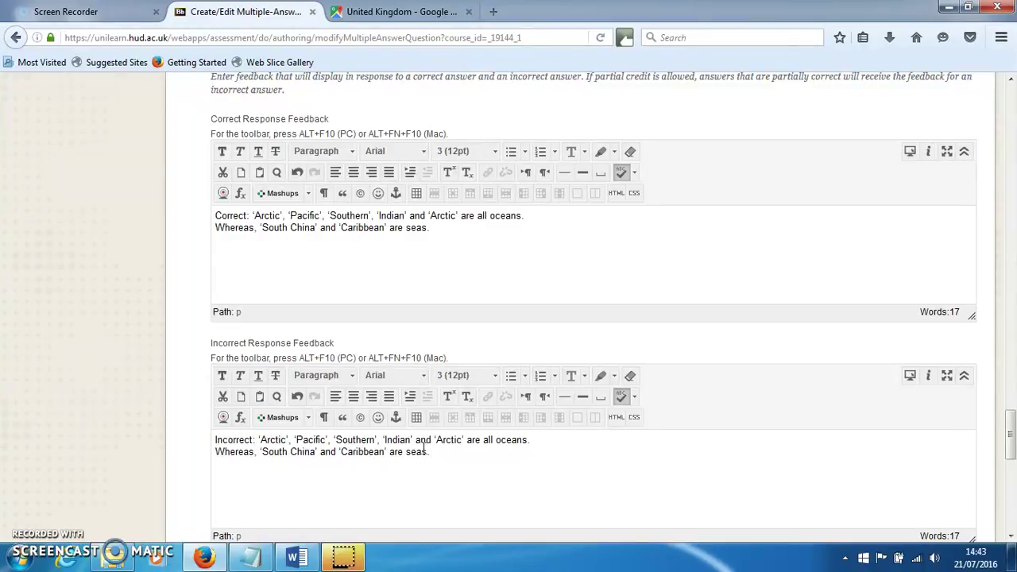
Look over the remaining sections and the answers, leave categories and instructor notes empty, and submit the question.
scroll(494, 465, down, 4)
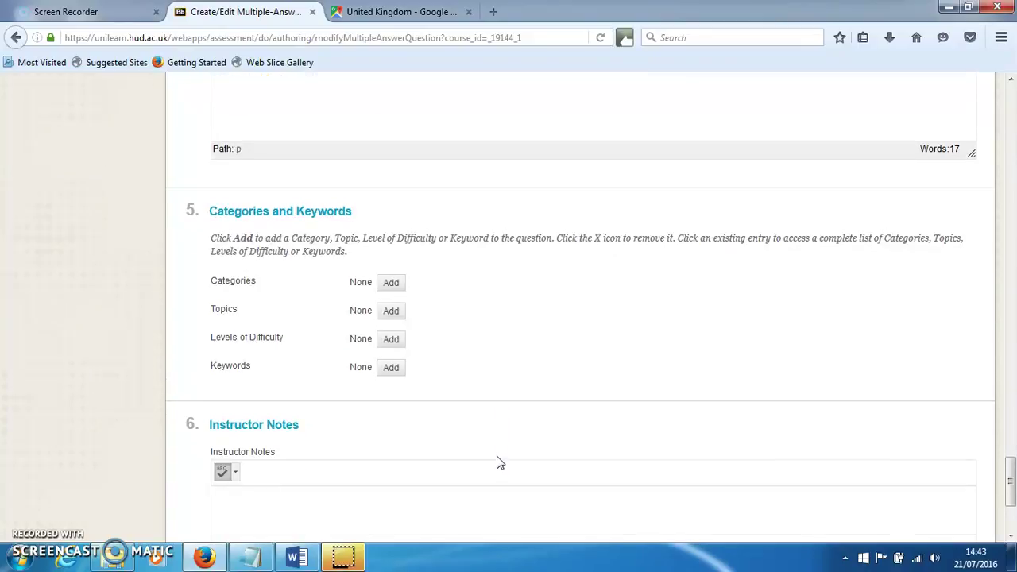
scroll(475, 307, down, 1)
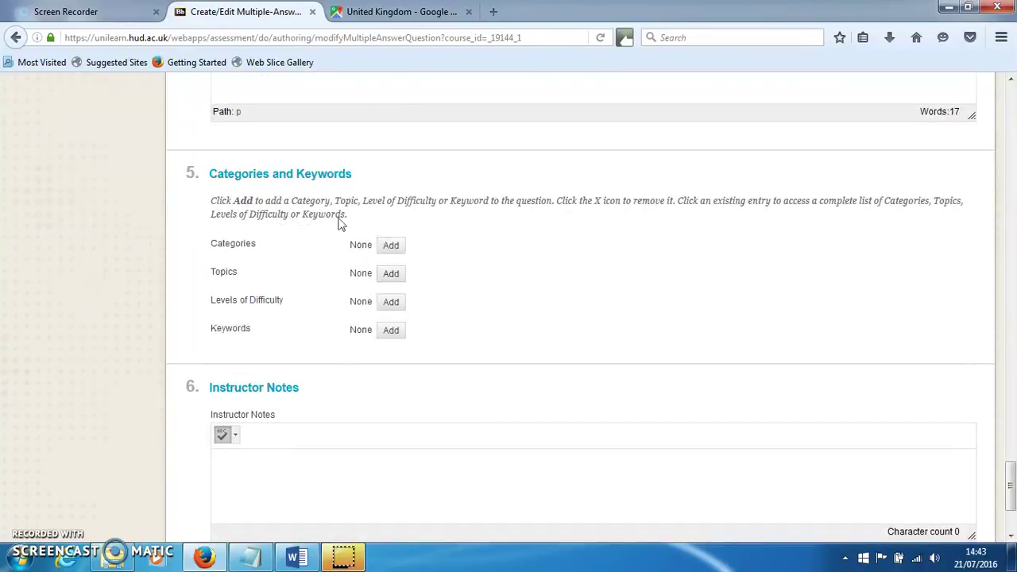
scroll(322, 290, down, 2)
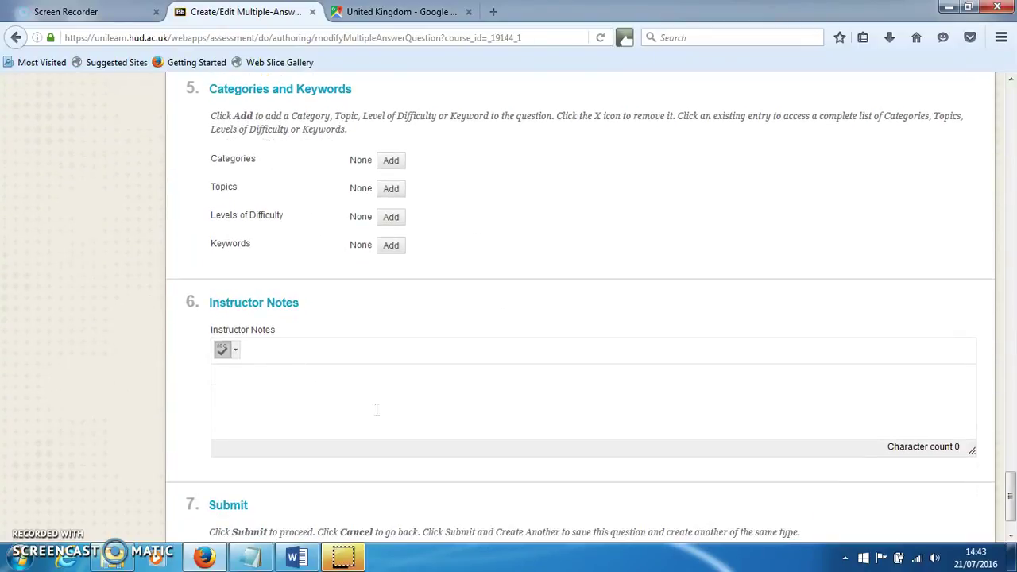
scroll(445, 367, up, 3)
scroll(515, 373, up, 15)
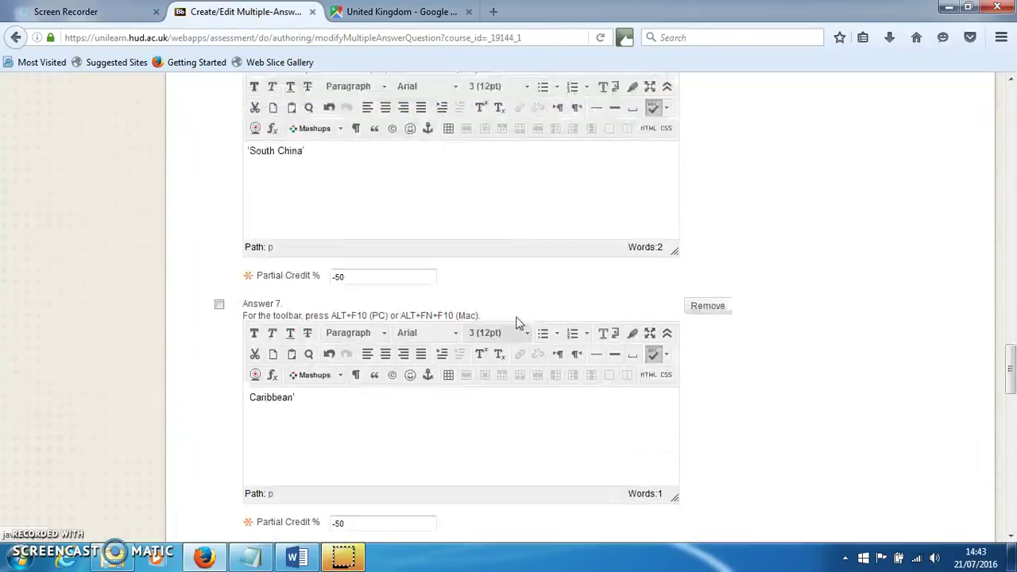
scroll(472, 190, up, 10)
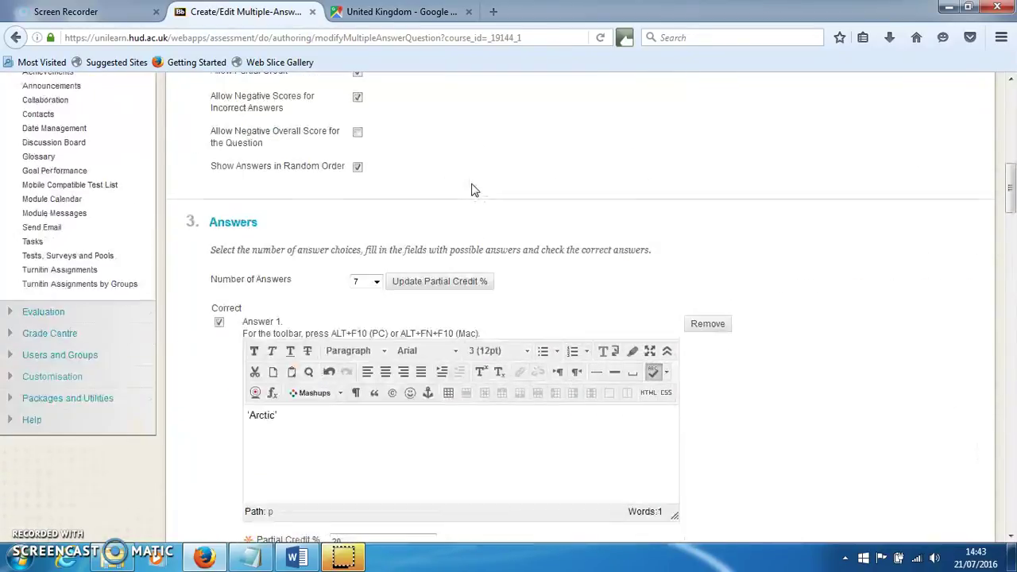
scroll(478, 205, down, 15)
scroll(477, 205, down, 15)
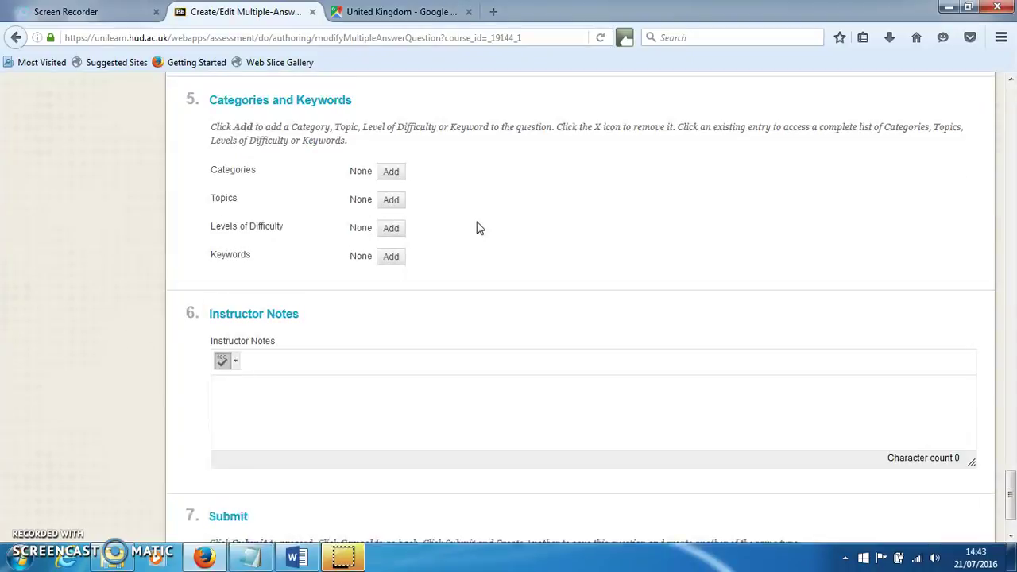
click(957, 495)
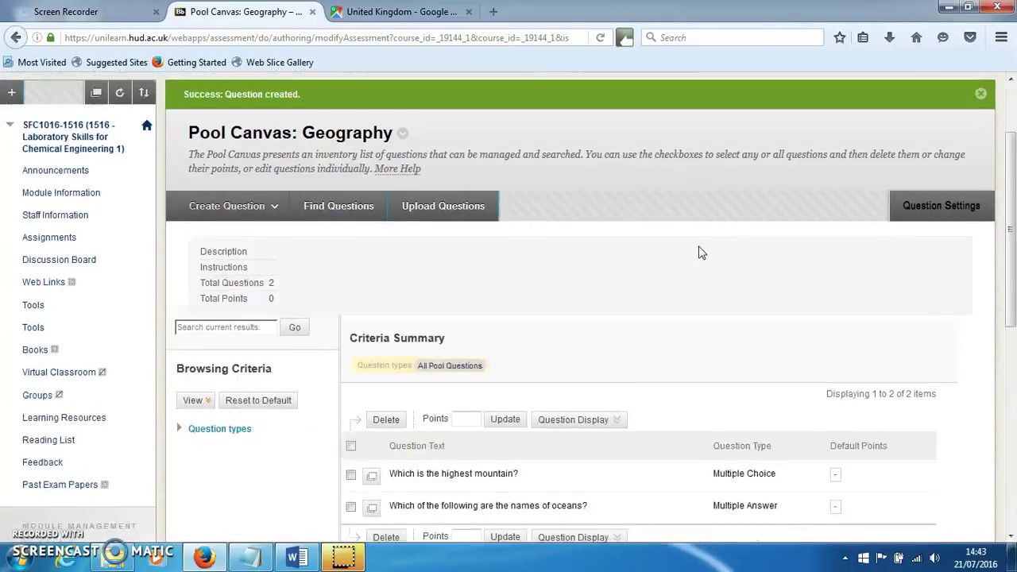
Preview the details of the question about ocean names, checking its answers and both feedback texts, and close the preview.
scroll(698, 253, down, 3)
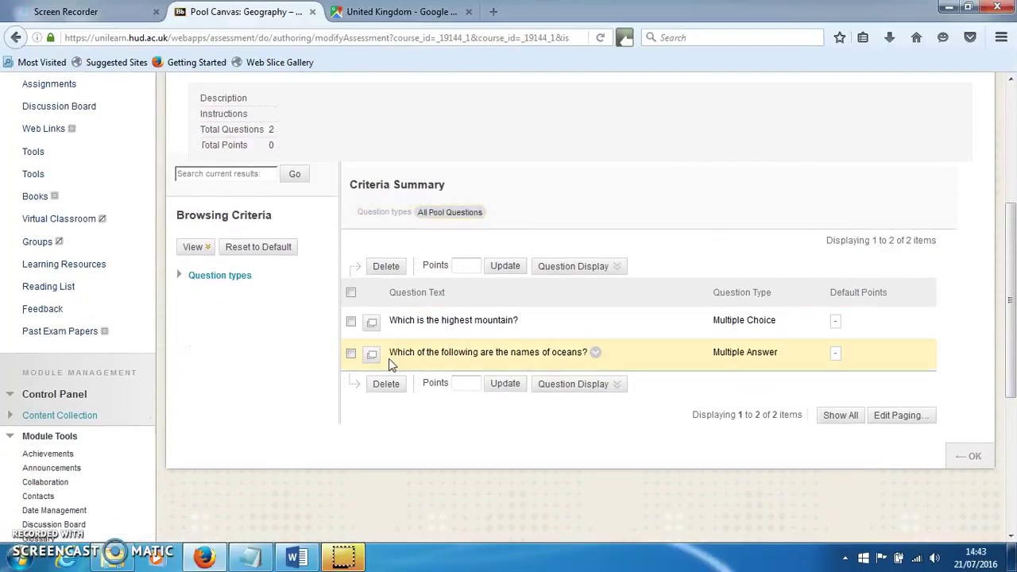
click(372, 354)
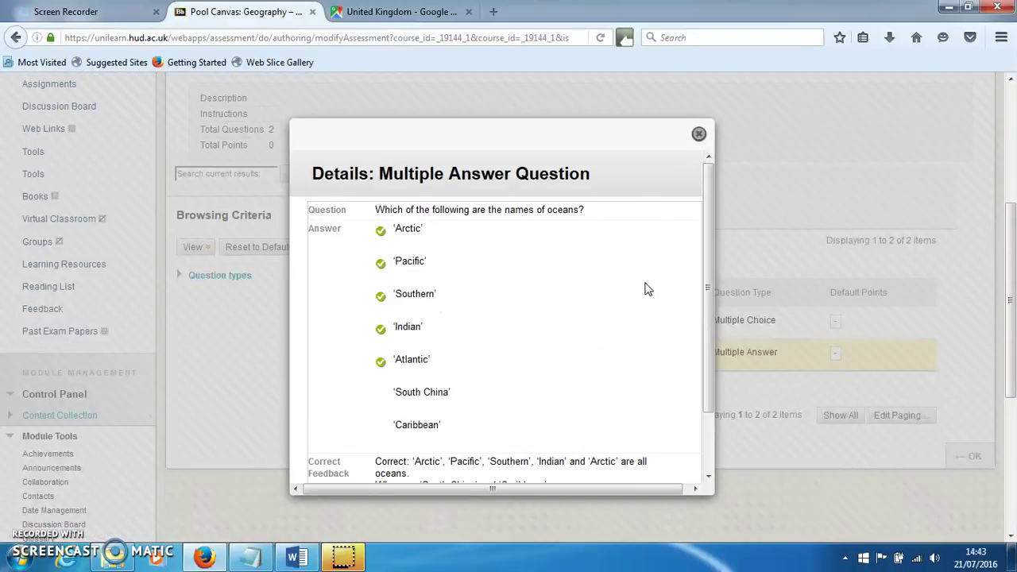
drag(708, 220, 696, 312)
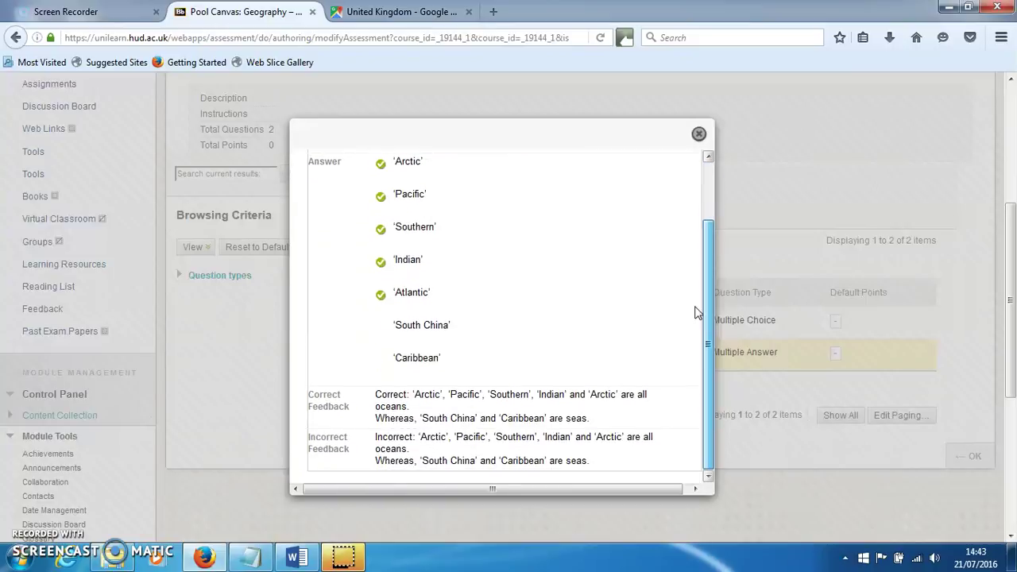
drag(708, 275, 707, 196)
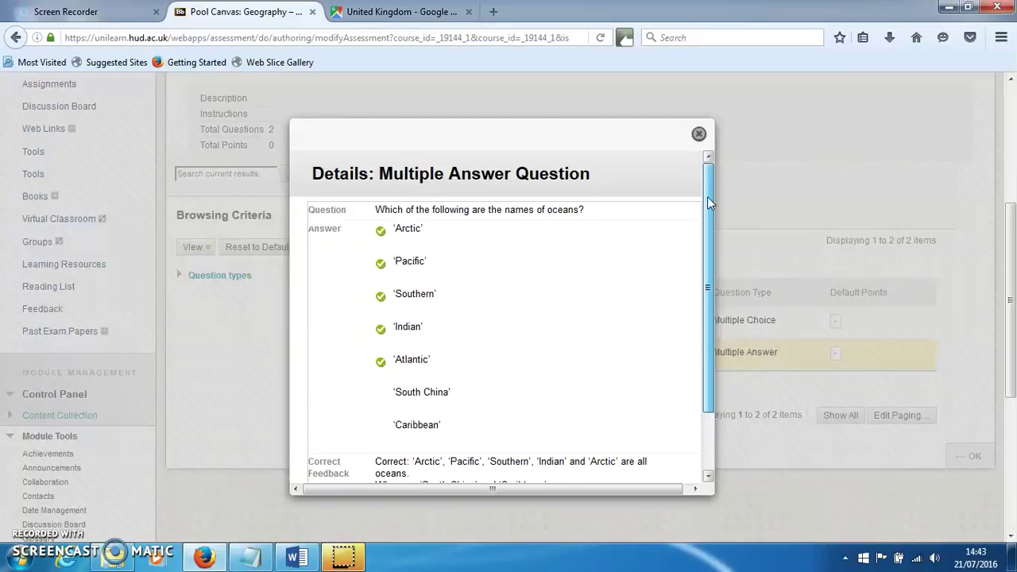
click(699, 134)
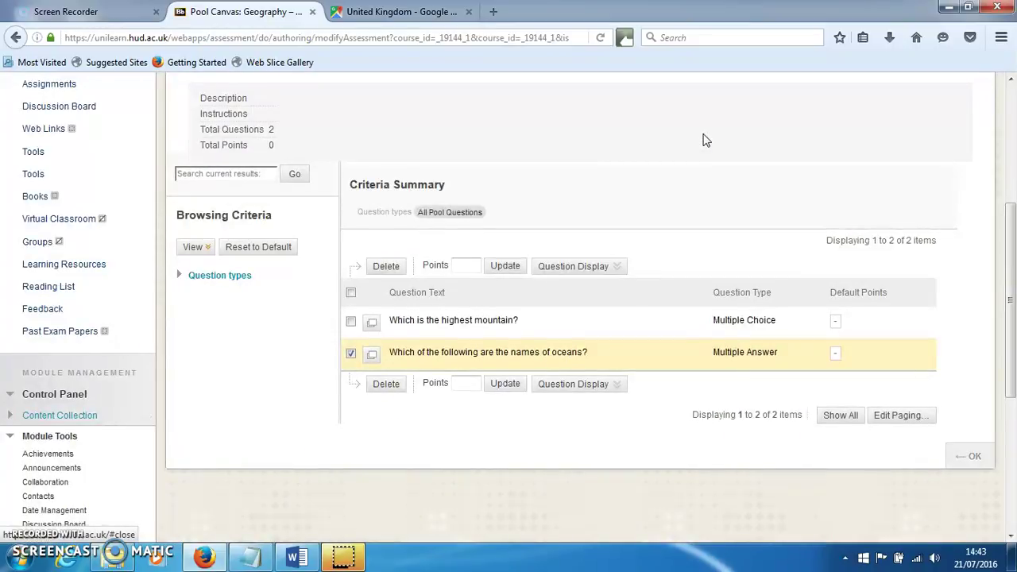